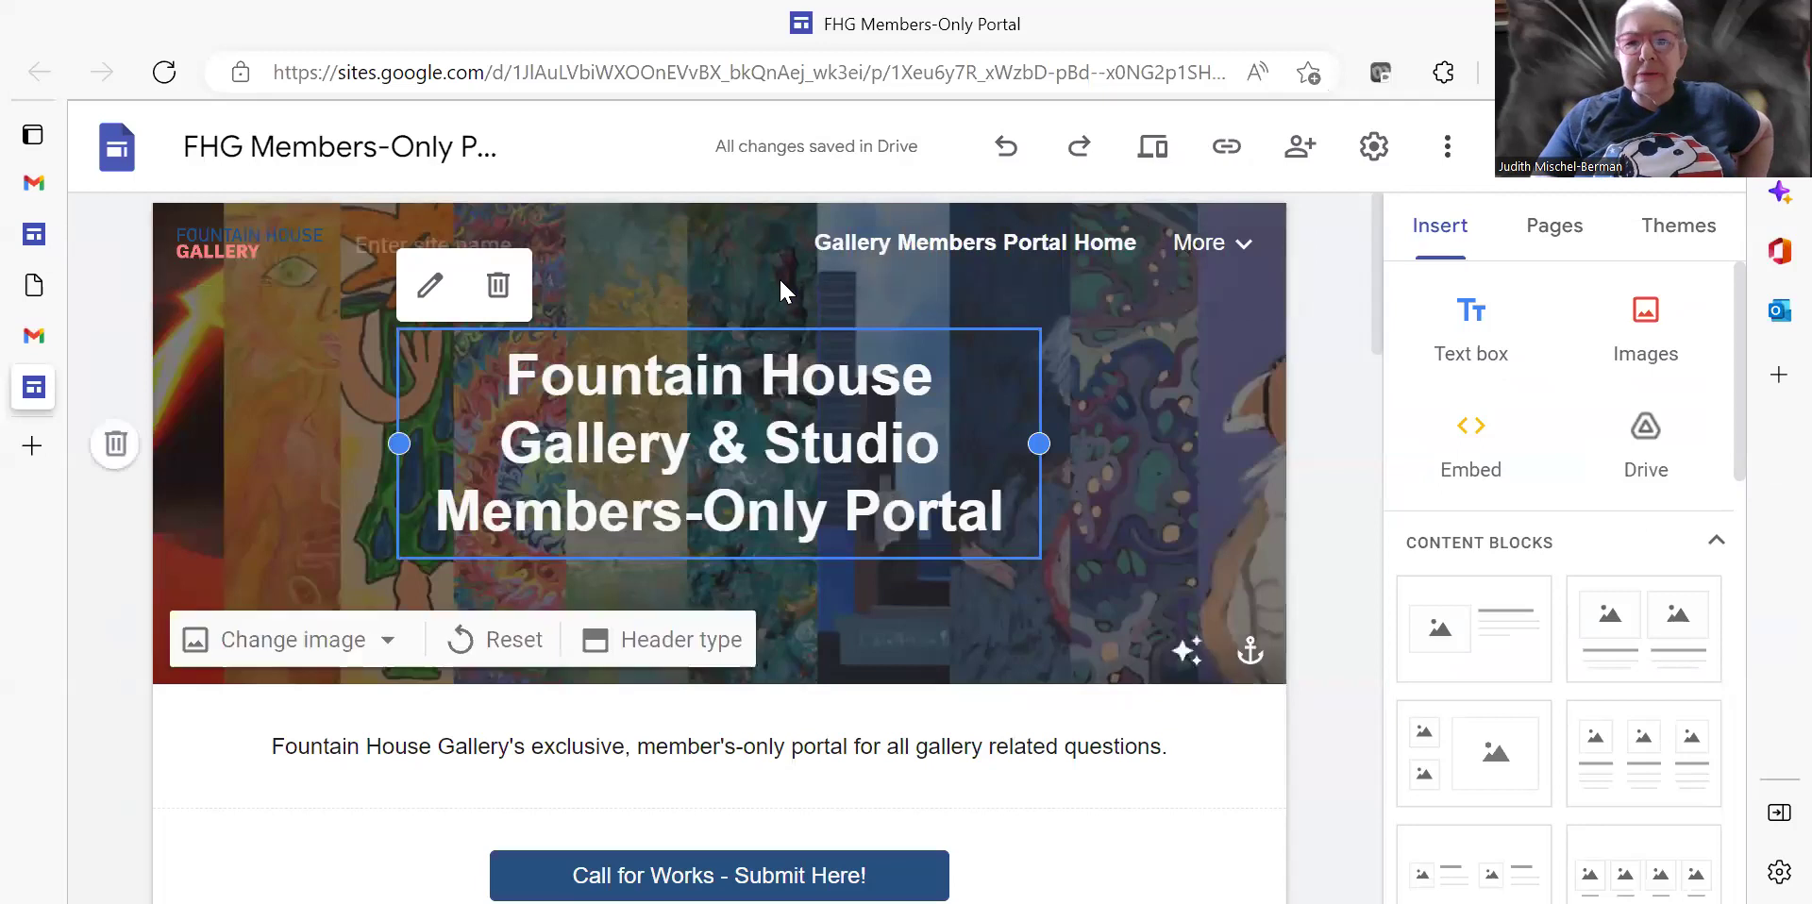
Step: Expand Gallery Meeting Materials under More to list Agenda Attachments and Artist Opportunities
mouse_move(1244, 264)
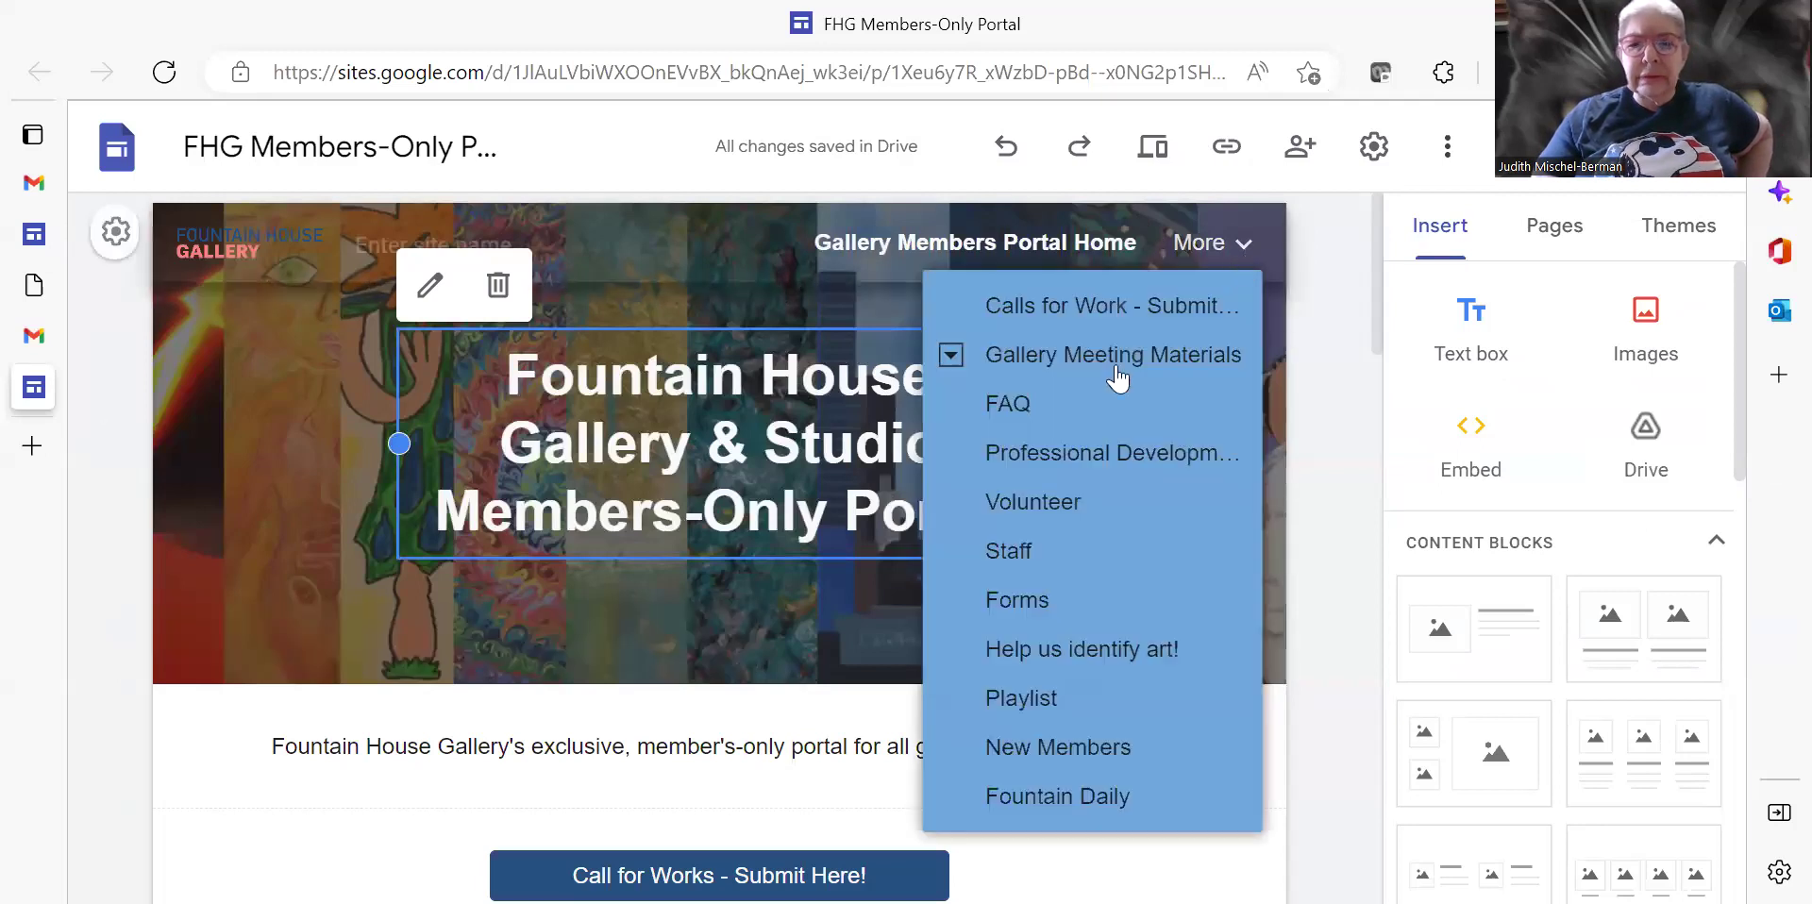
click(950, 356)
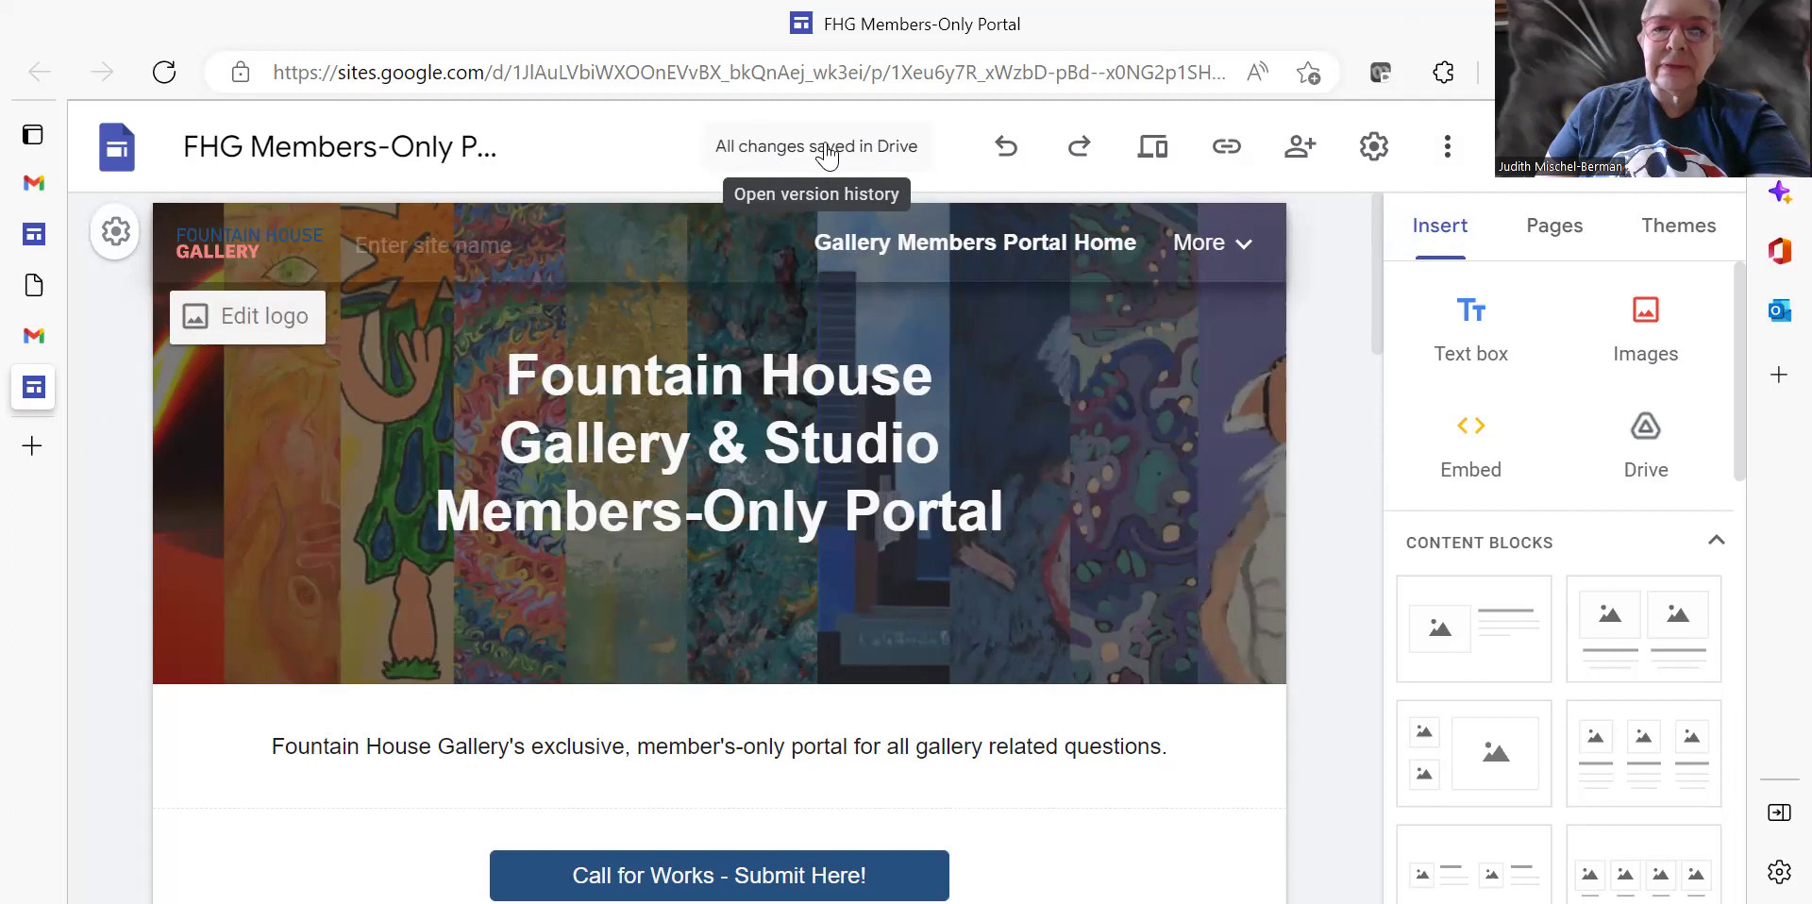
Step: Open Version history from 'All changes saved in Drive' and select the December 2, 5:40 PM version
click(873, 151)
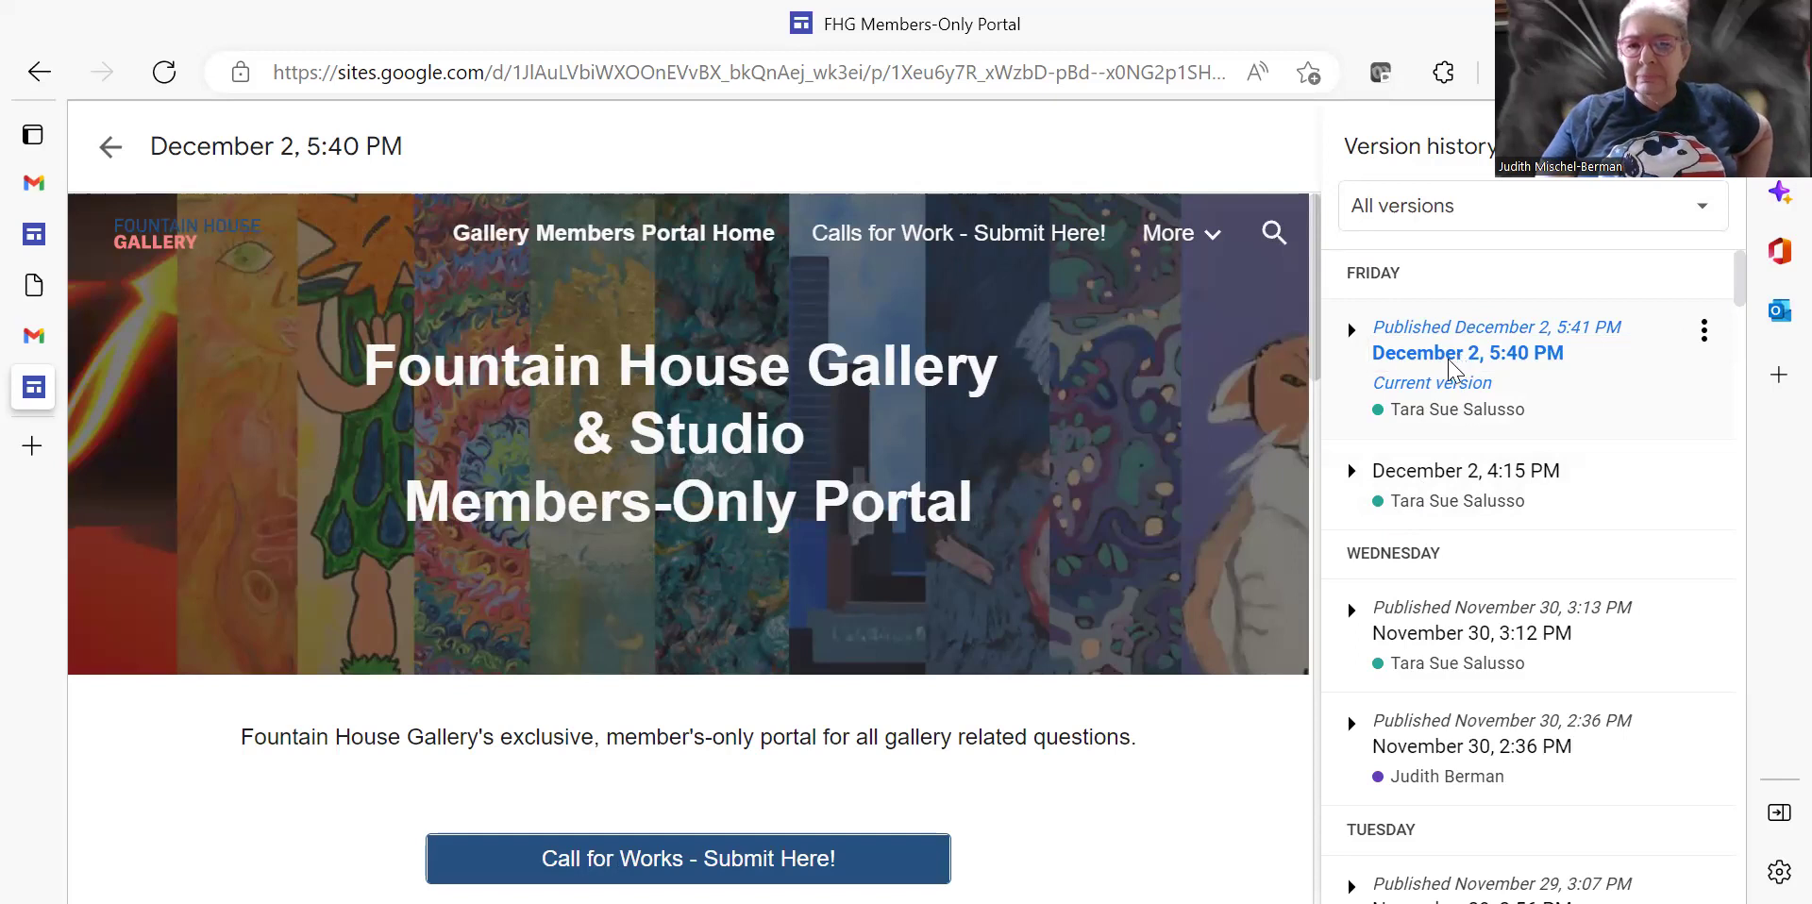
click(1450, 364)
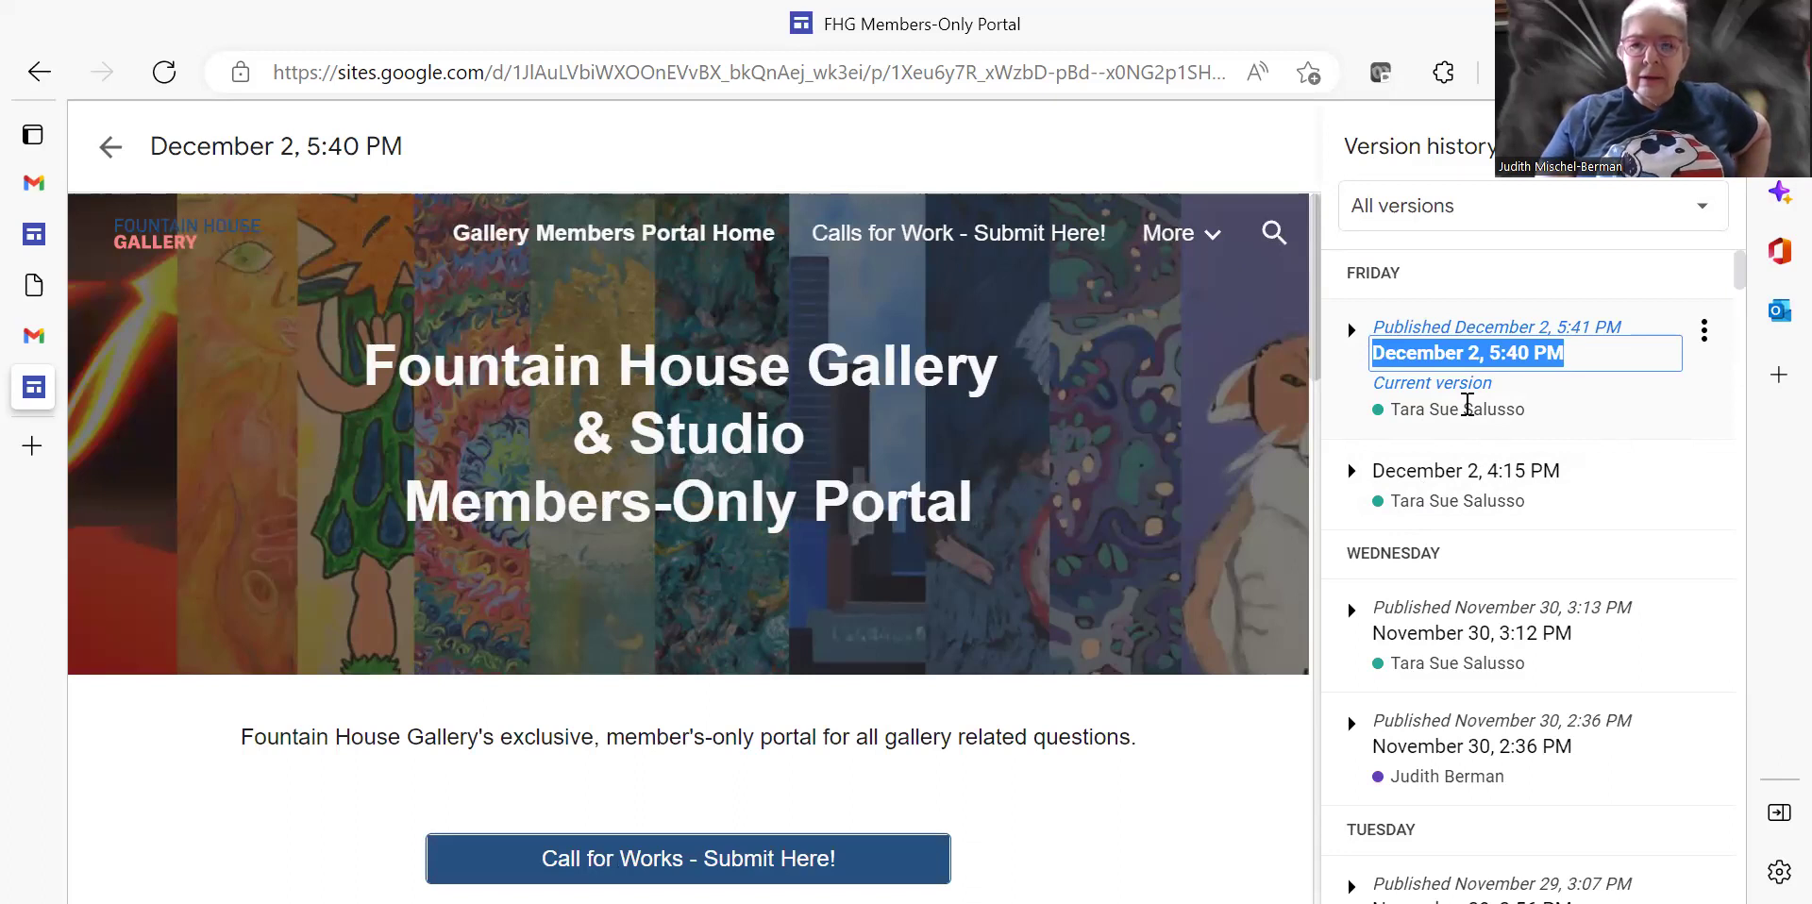
Step: Expand Blogging It in the preview's More list to reveal Submit Form through Show and Tell
click(1325, 362)
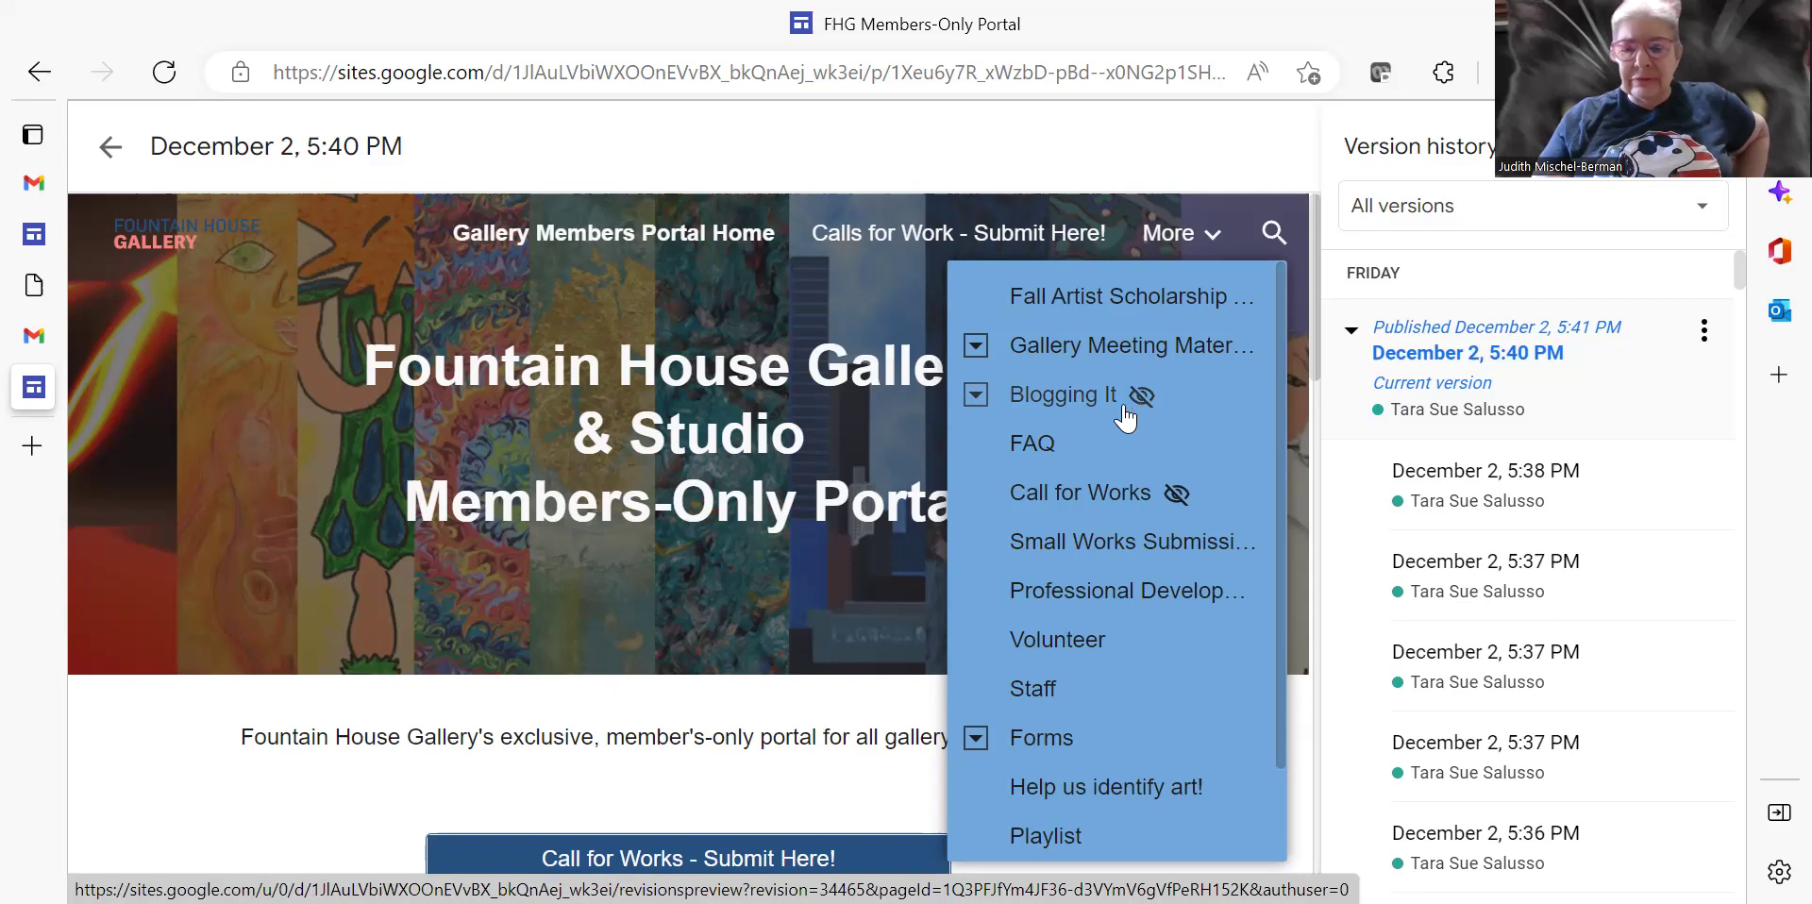
click(975, 403)
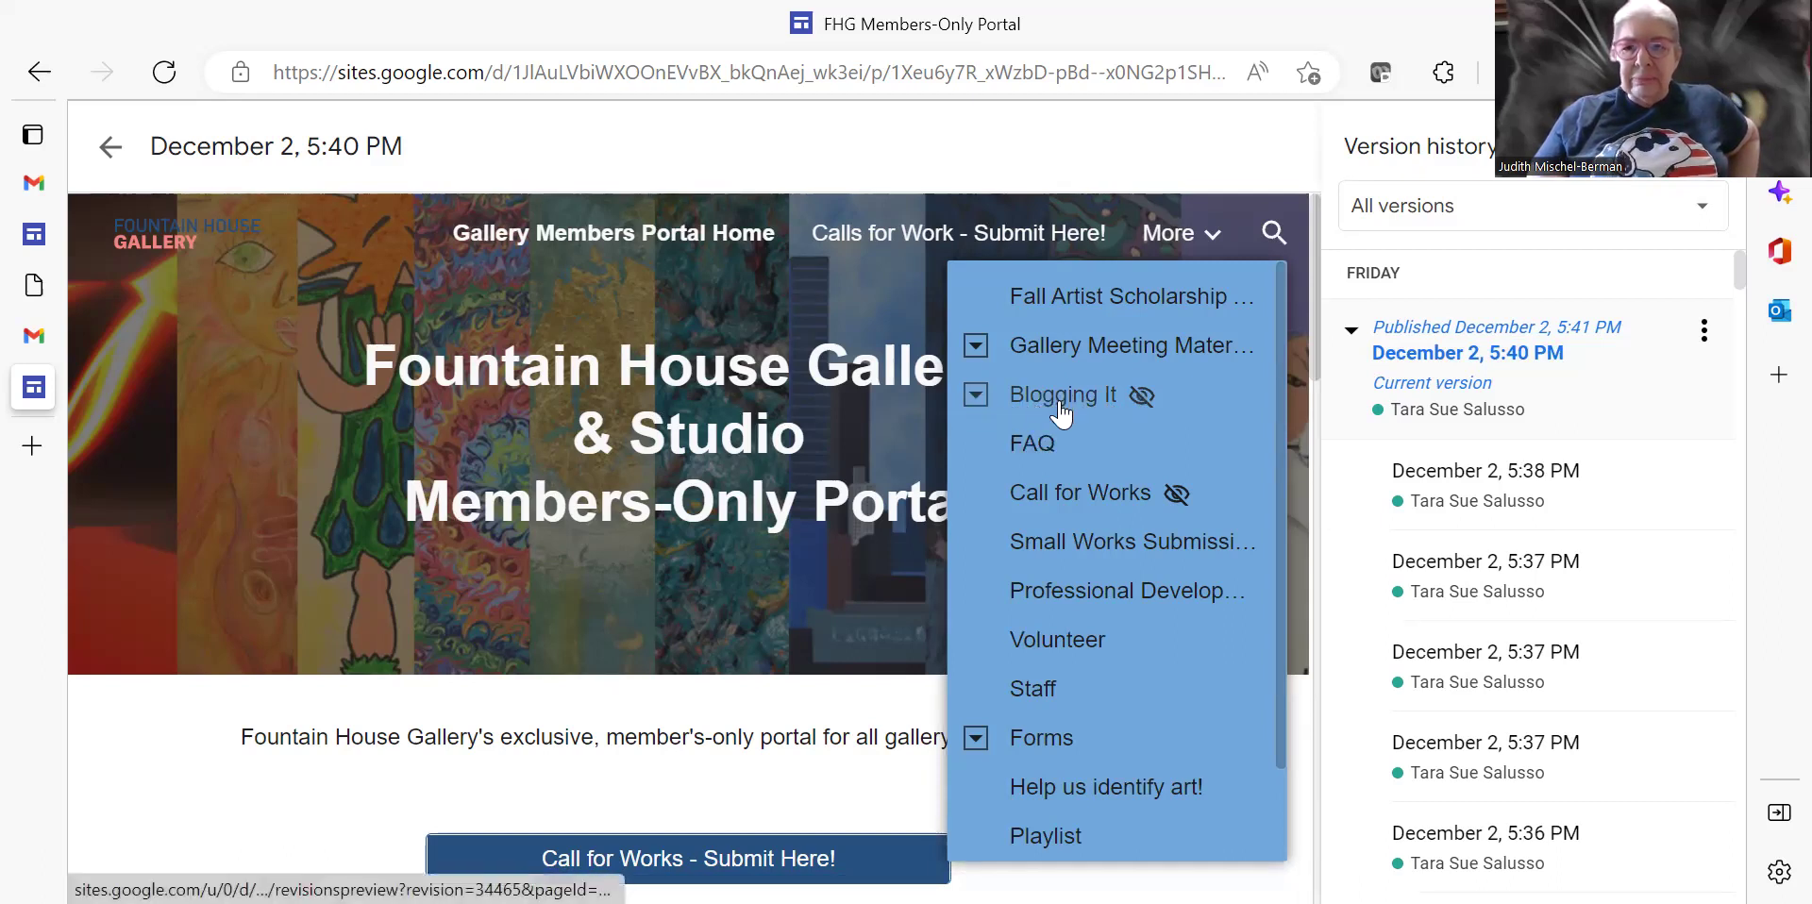
click(972, 396)
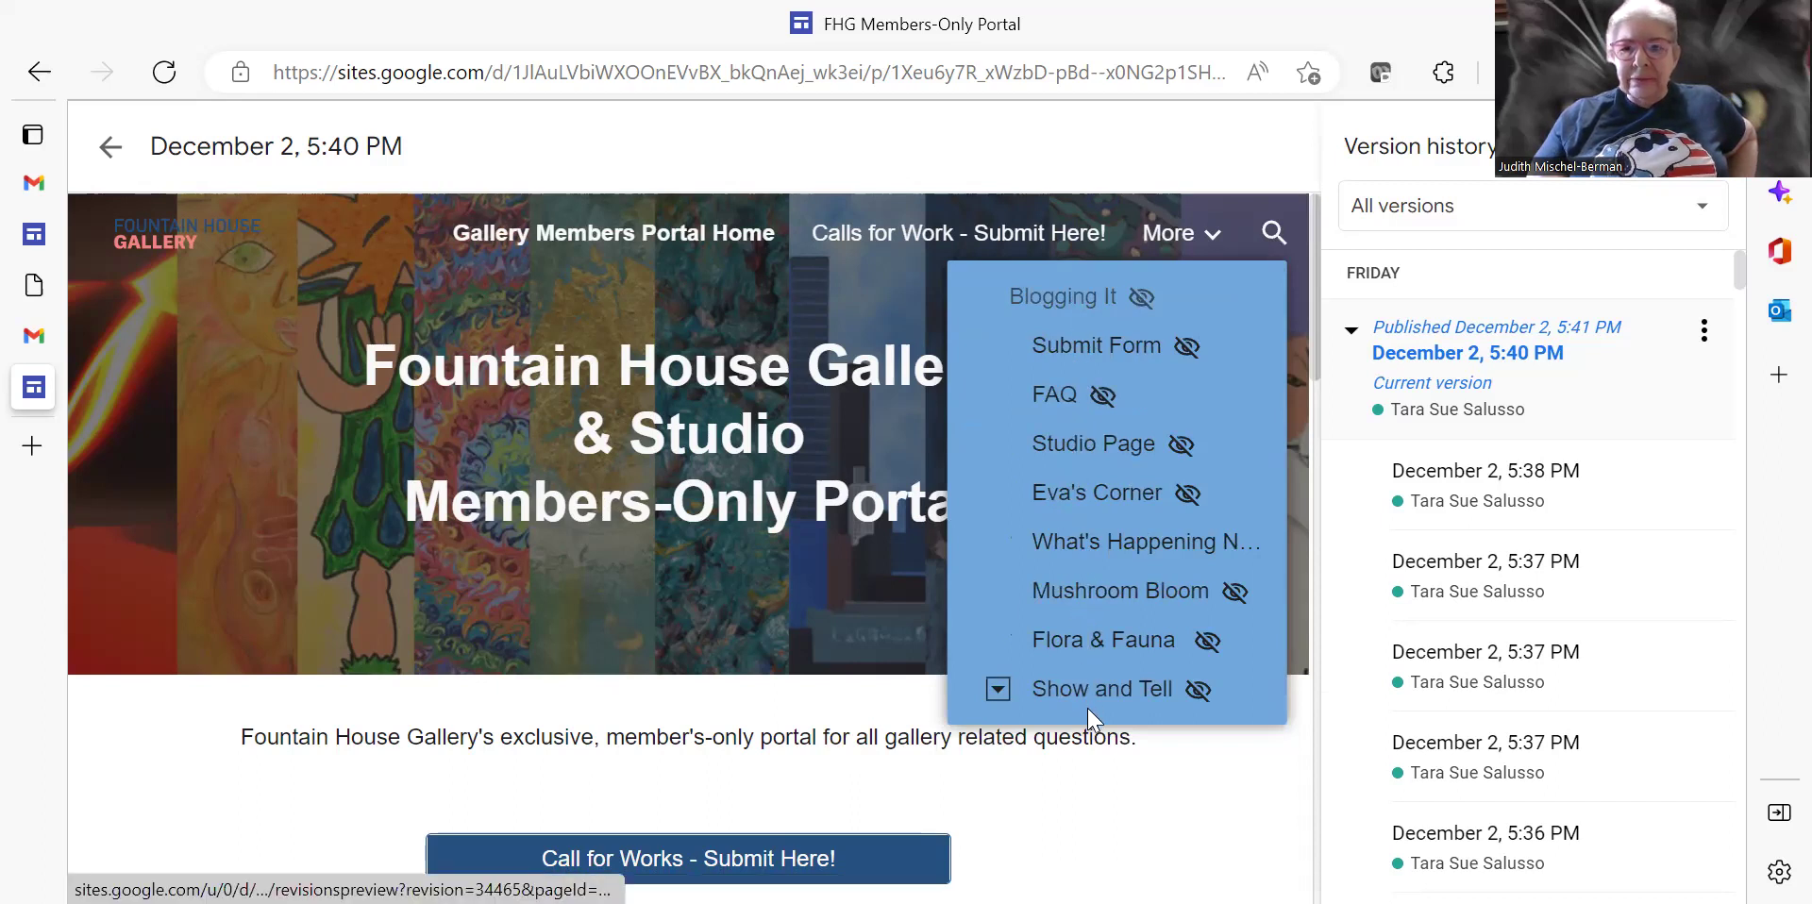
Step: View the Submit Form page under Blogging It in the version preview
click(1099, 349)
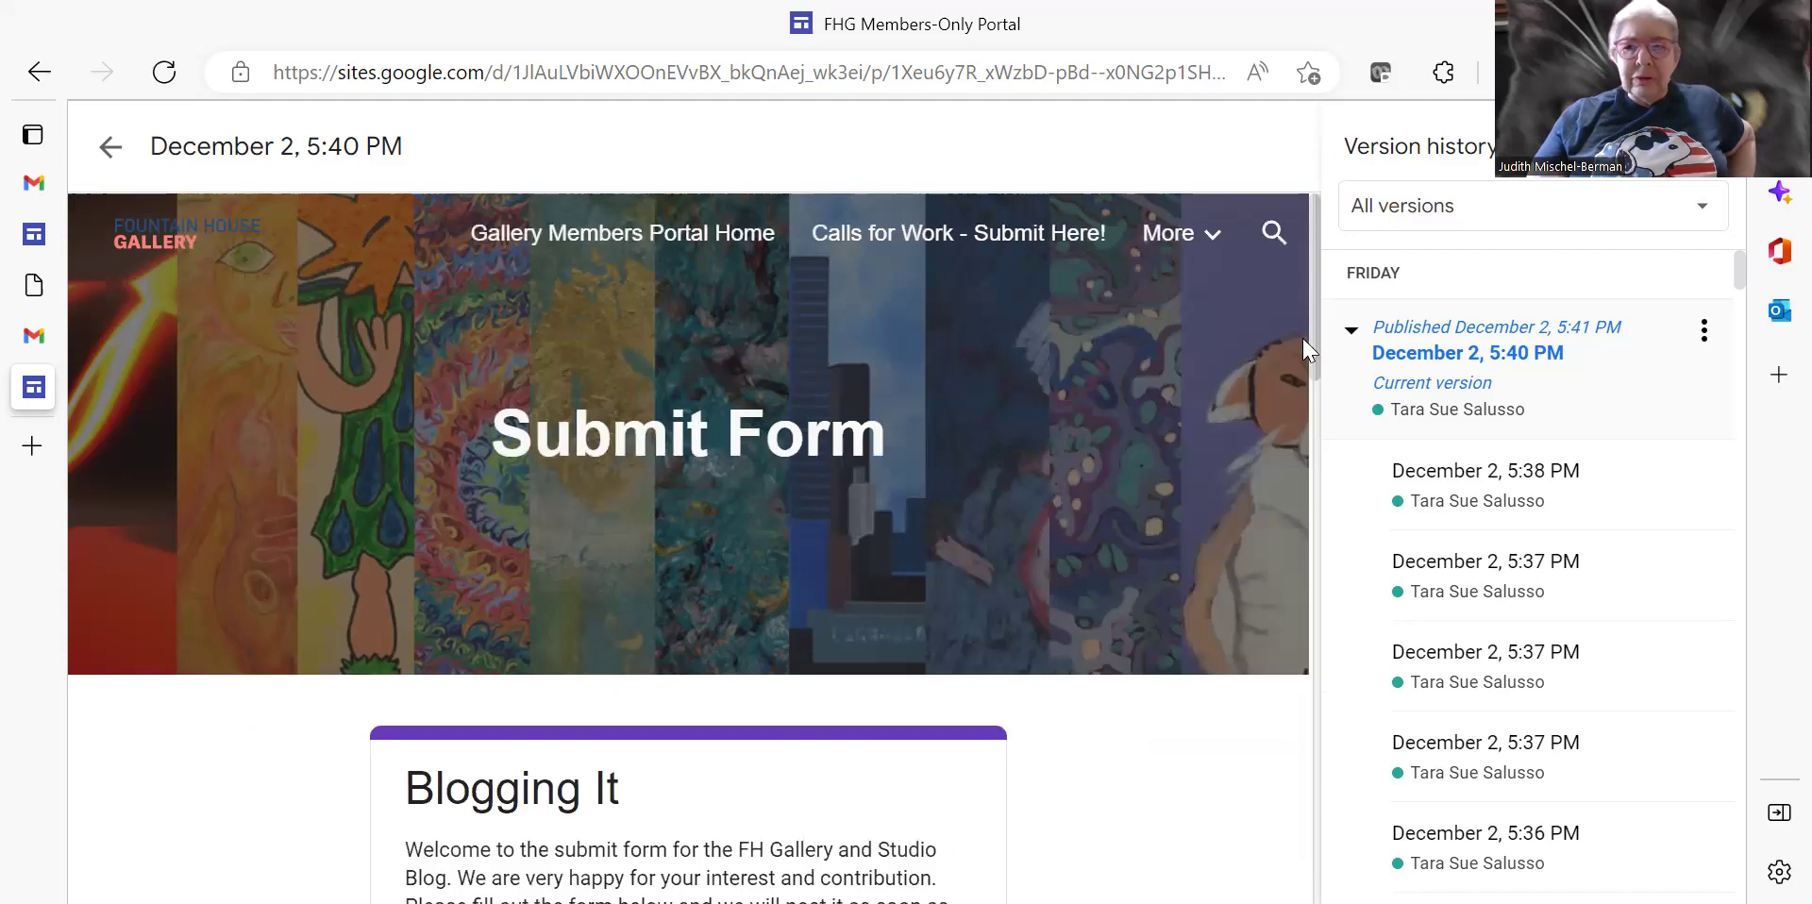
scroll(1319, 368, down, 2)
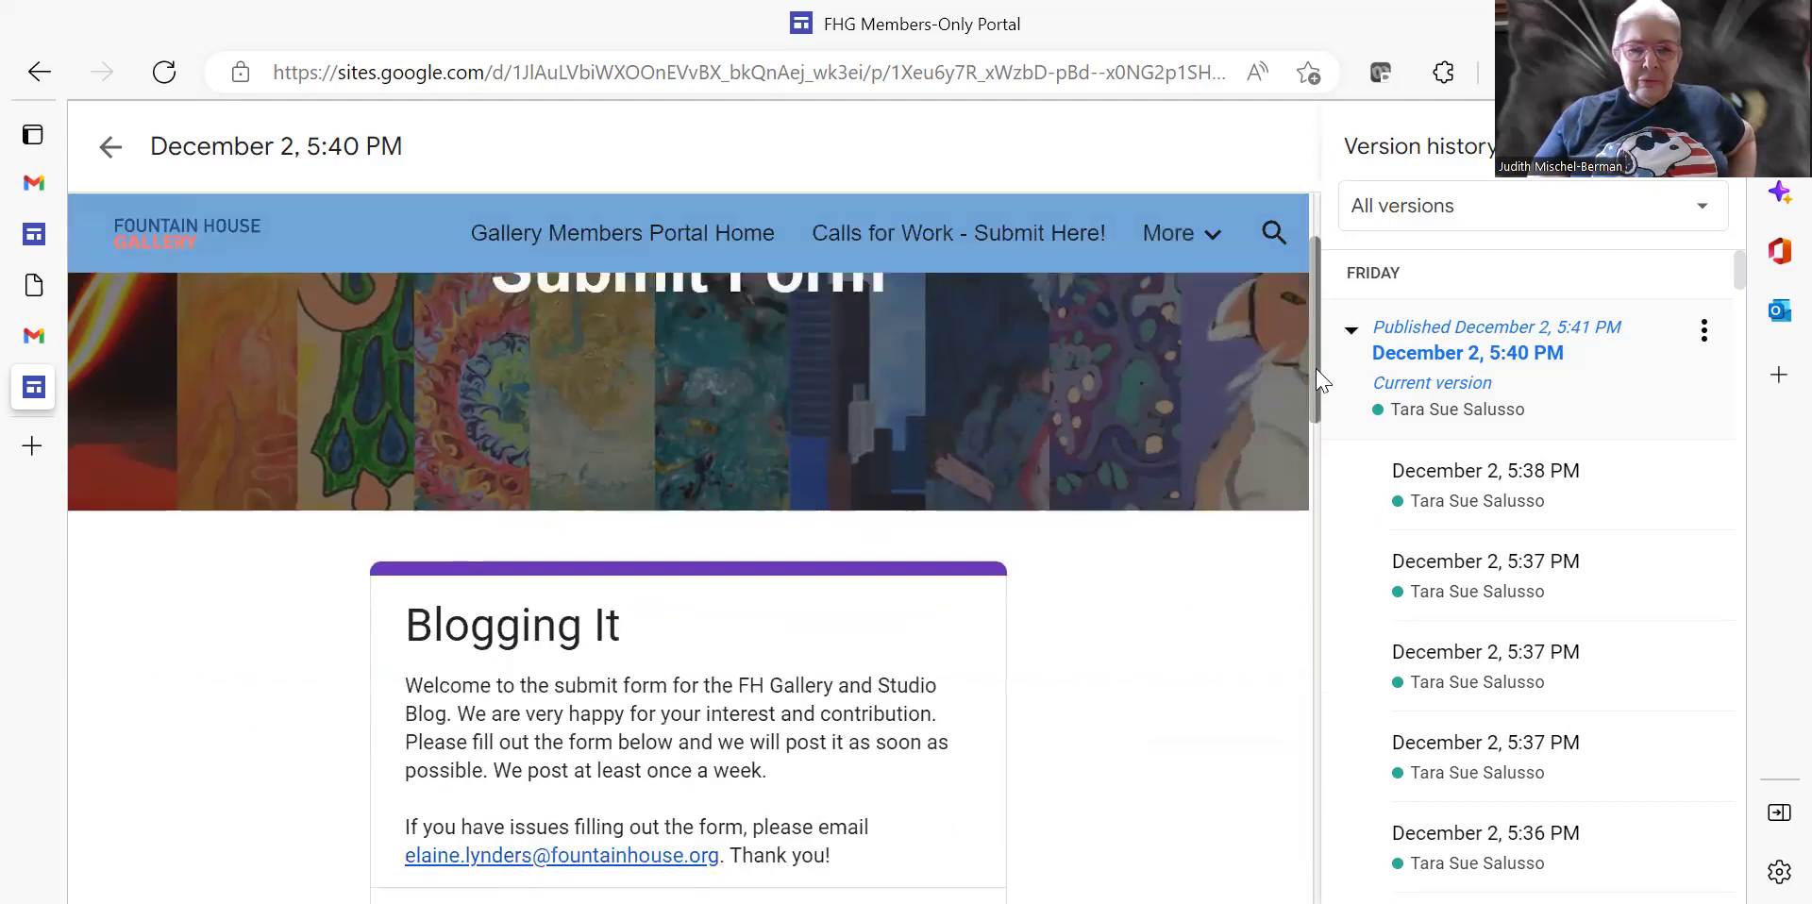
drag(1319, 377, 1318, 455)
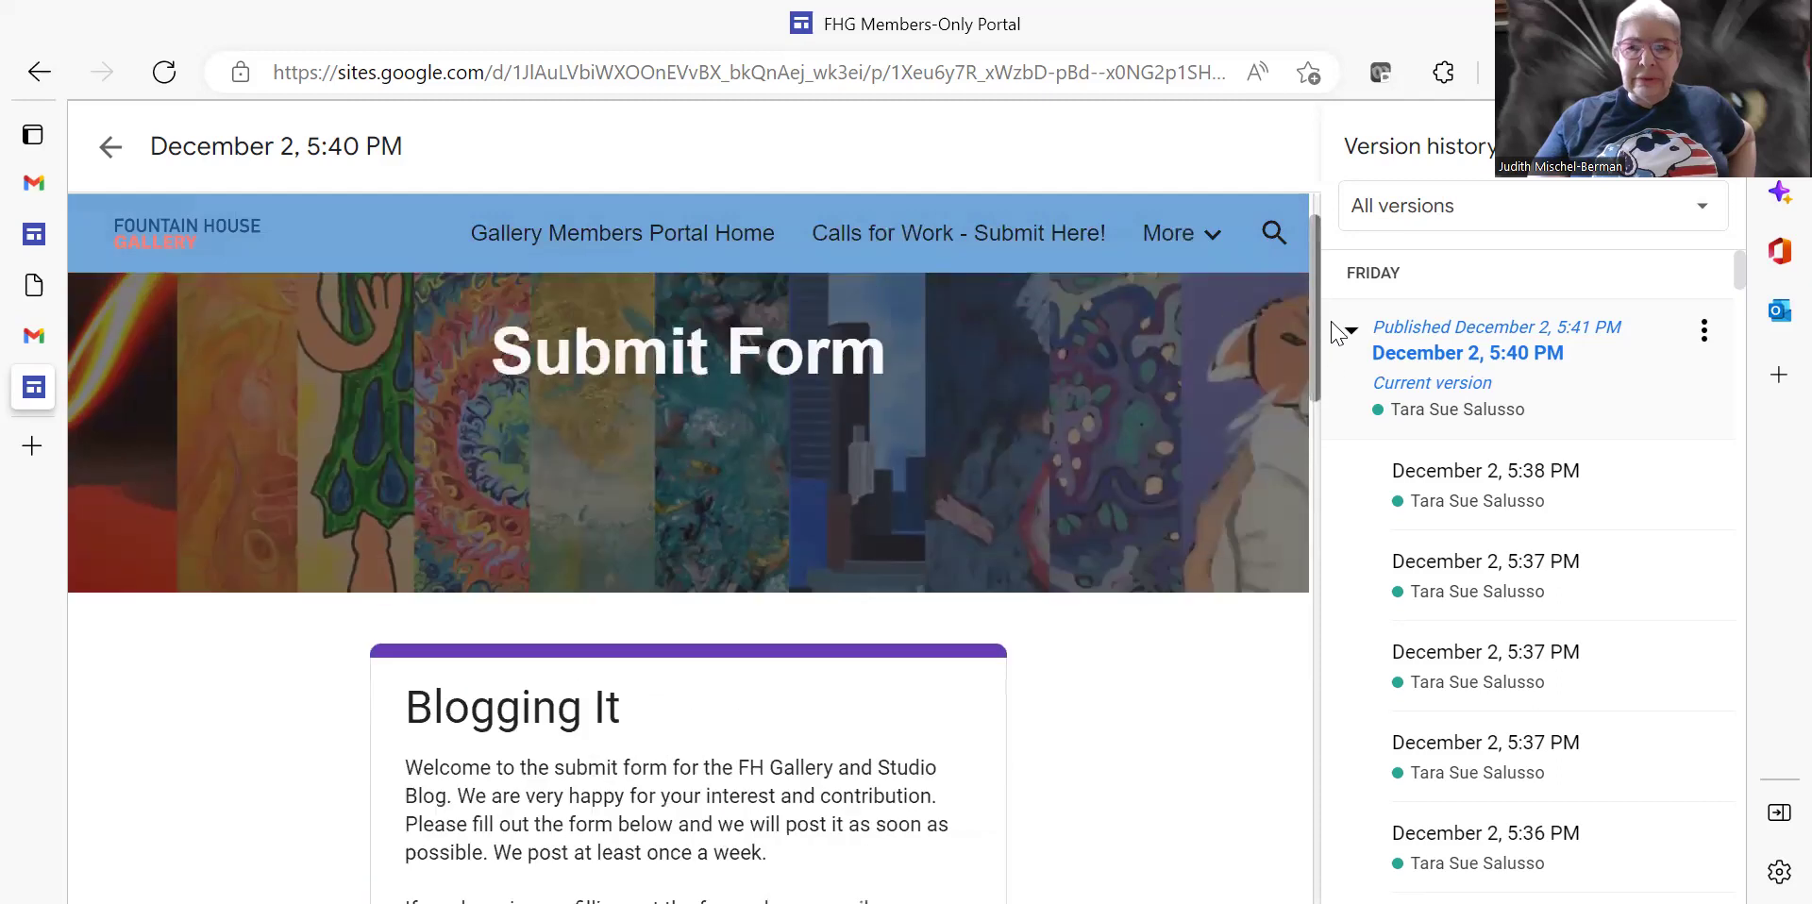
scroll(1288, 308, up, 1)
Step: Open the Blogging It FAQ page and scroll through its blog questions
click(1189, 236)
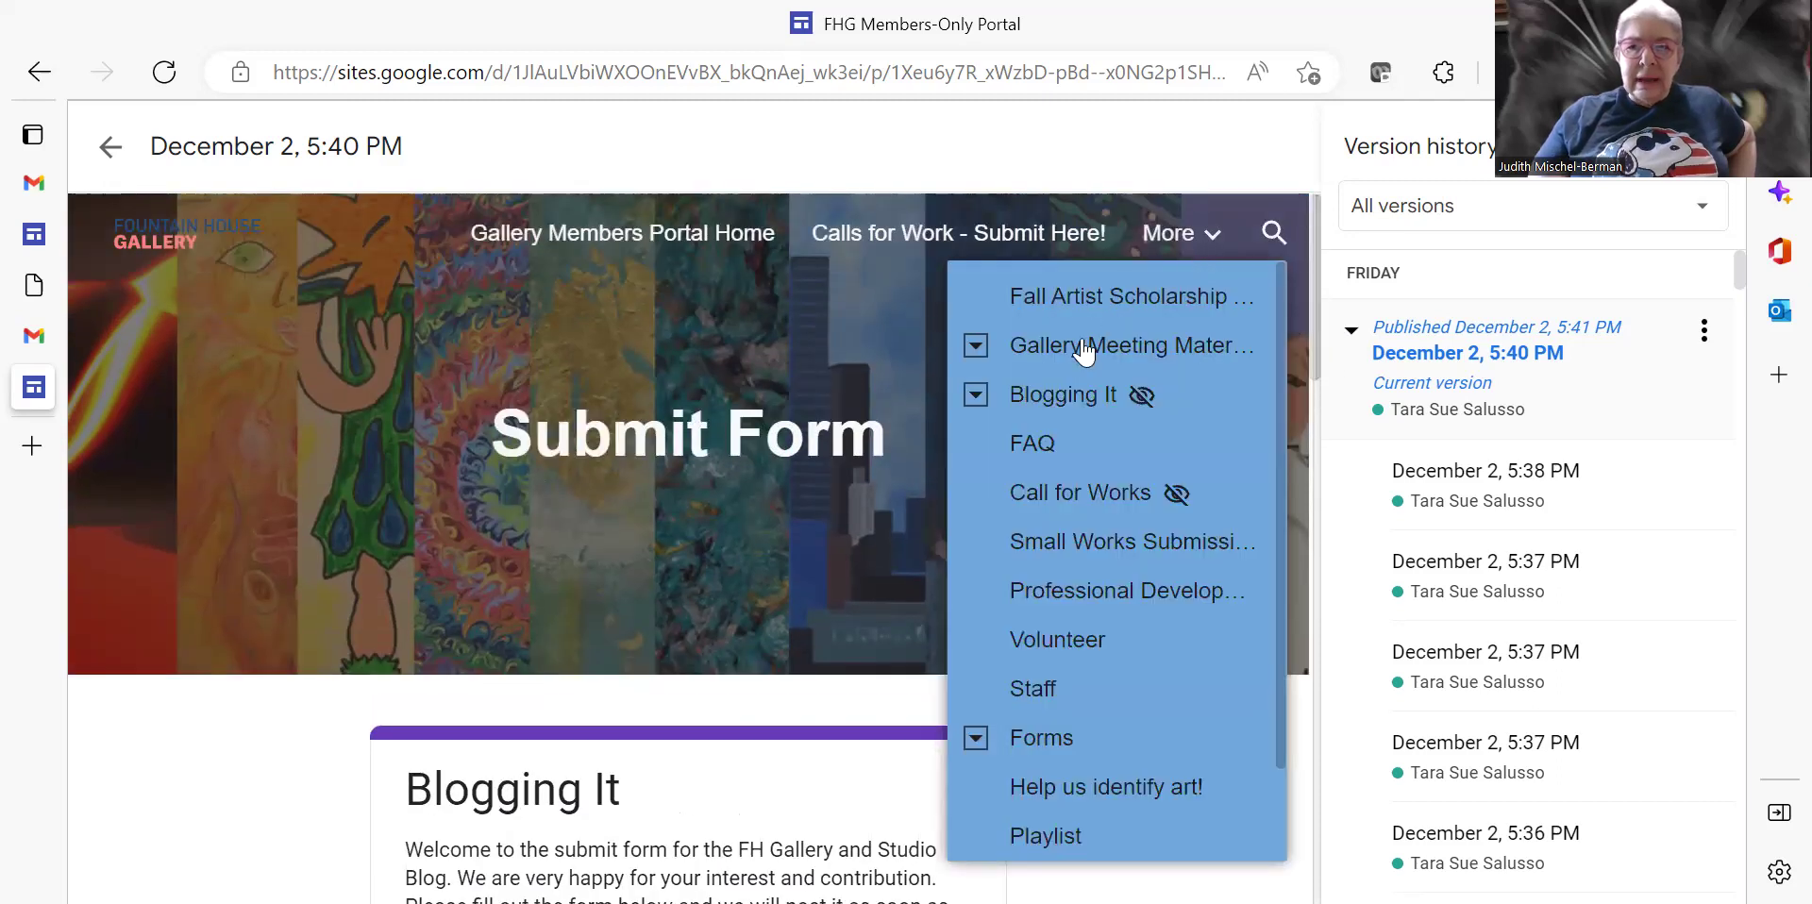
click(977, 394)
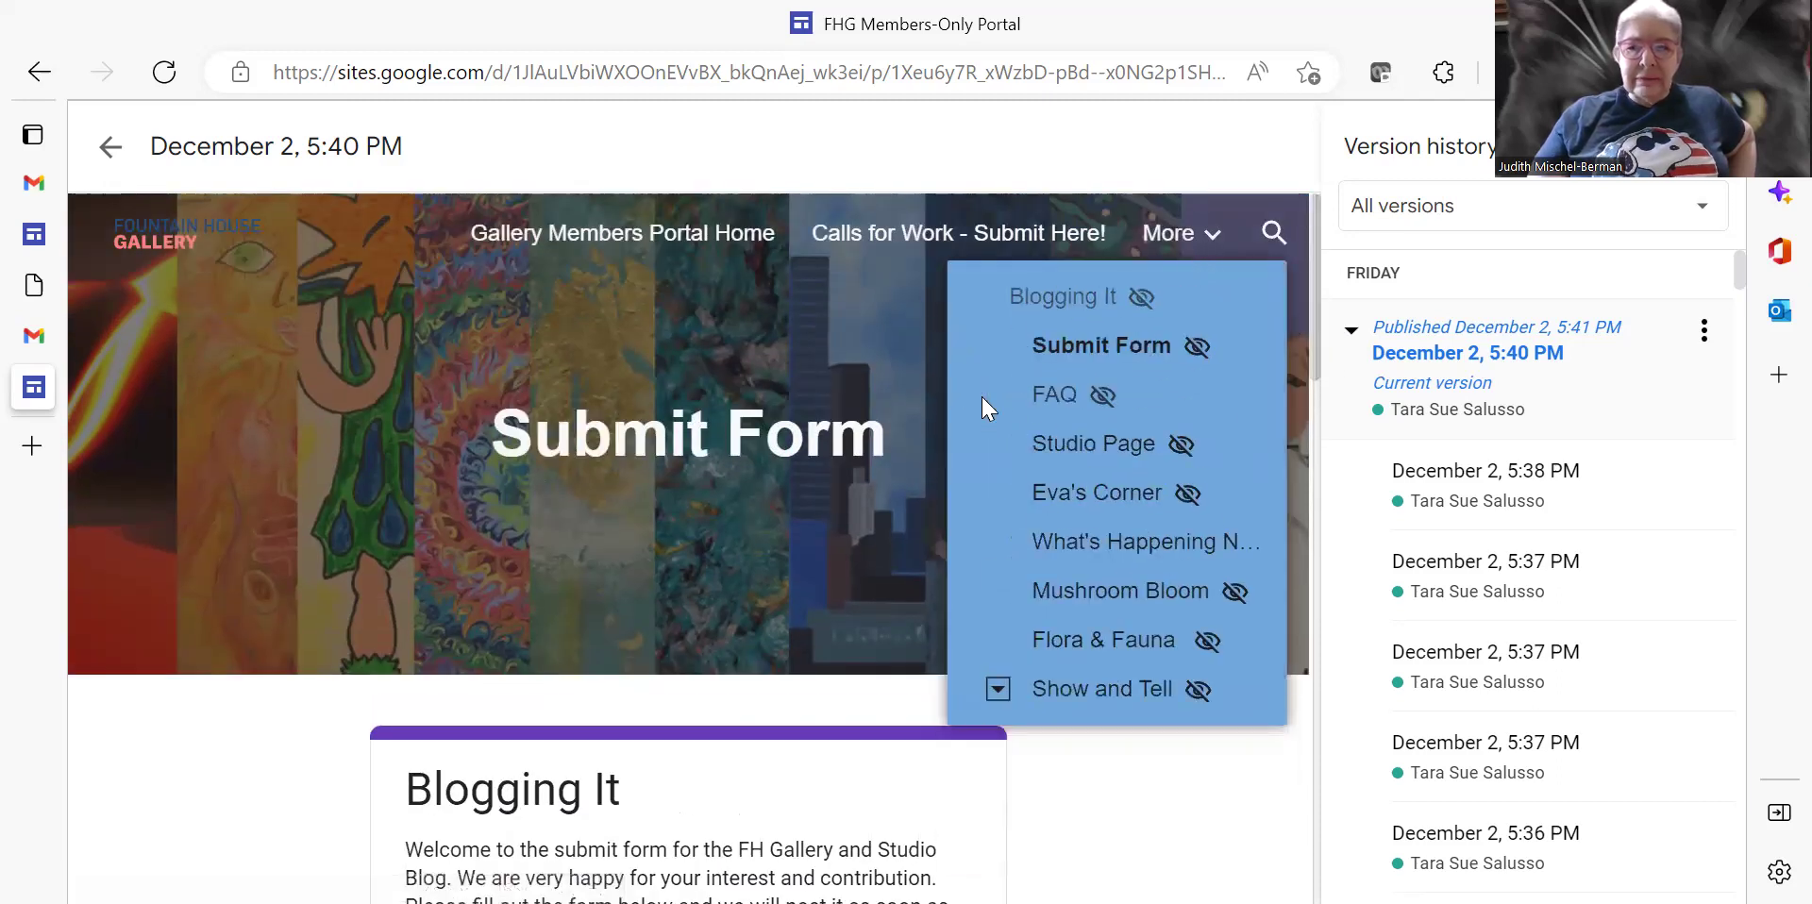
click(1067, 391)
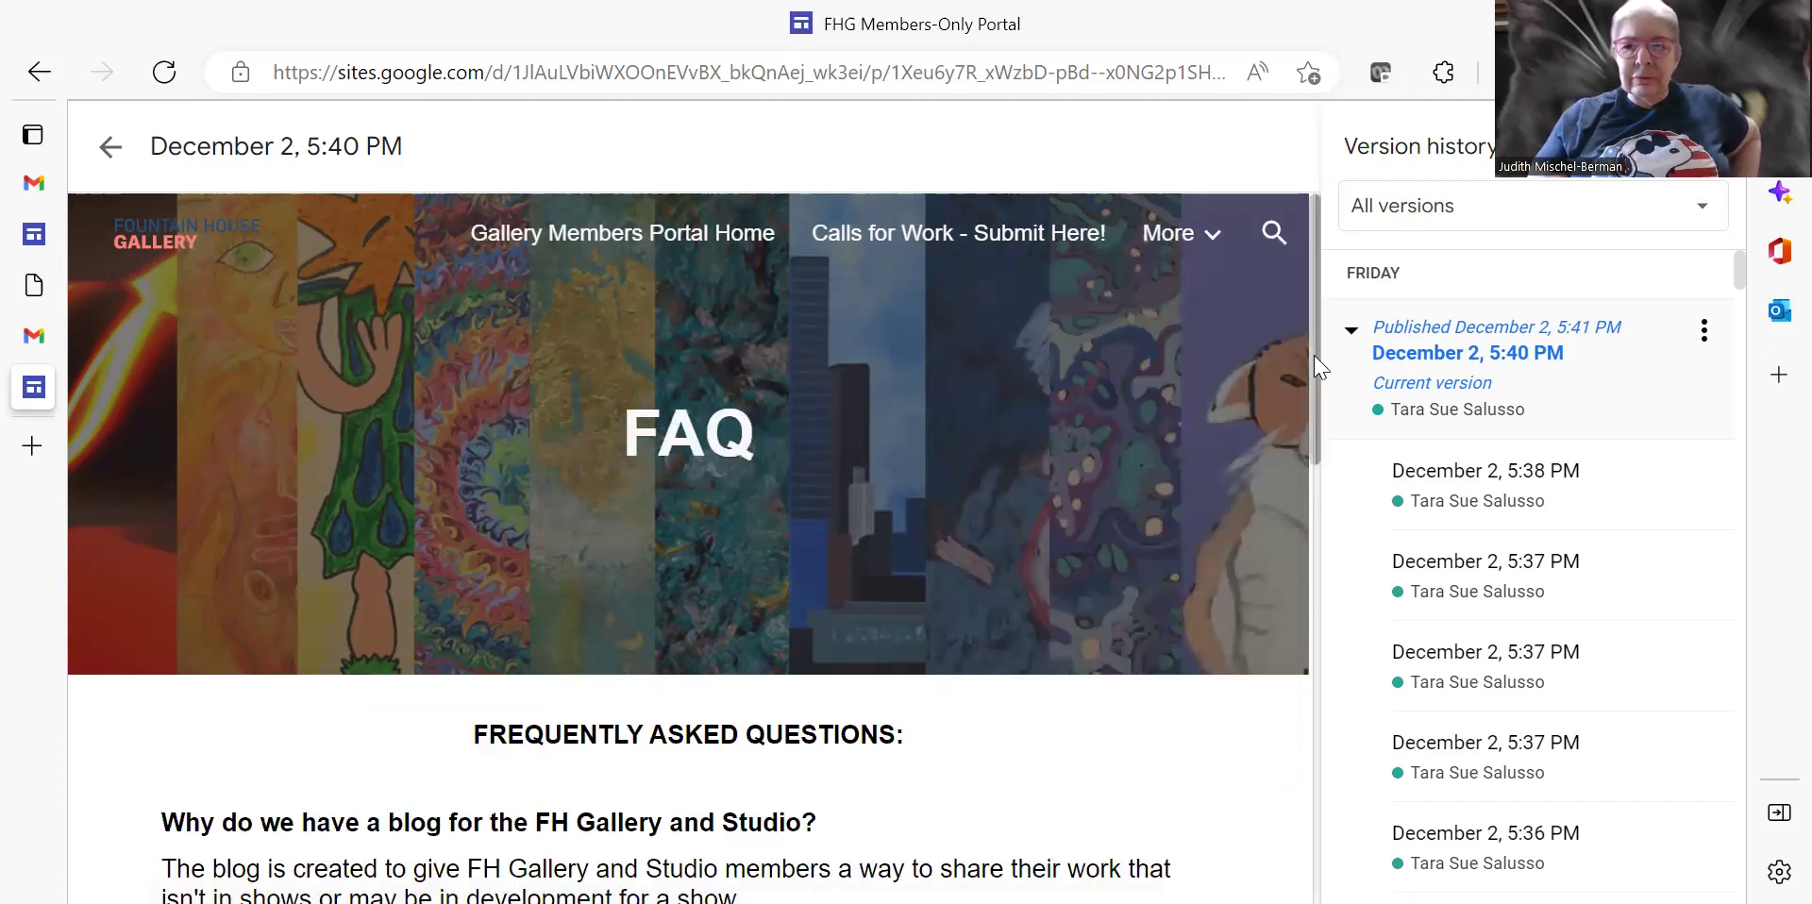
drag(1320, 382, 1317, 349)
Step: Preview the Call for Works page, then the Studio Page under Blogging It
click(1211, 247)
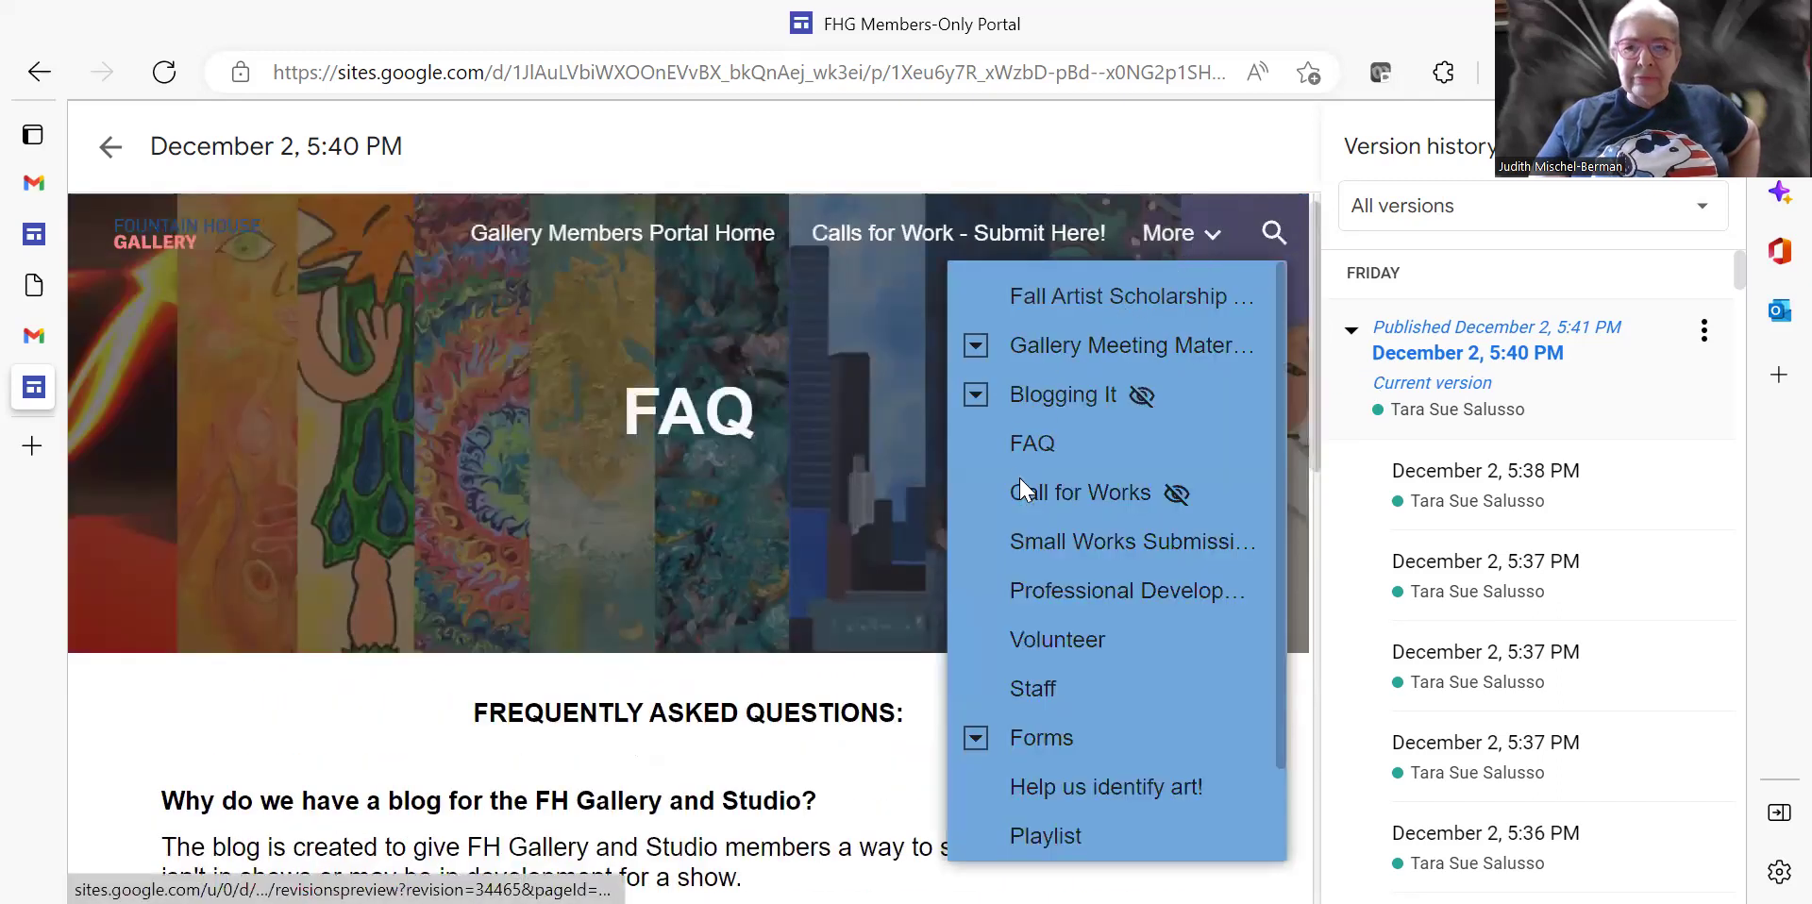
click(1050, 505)
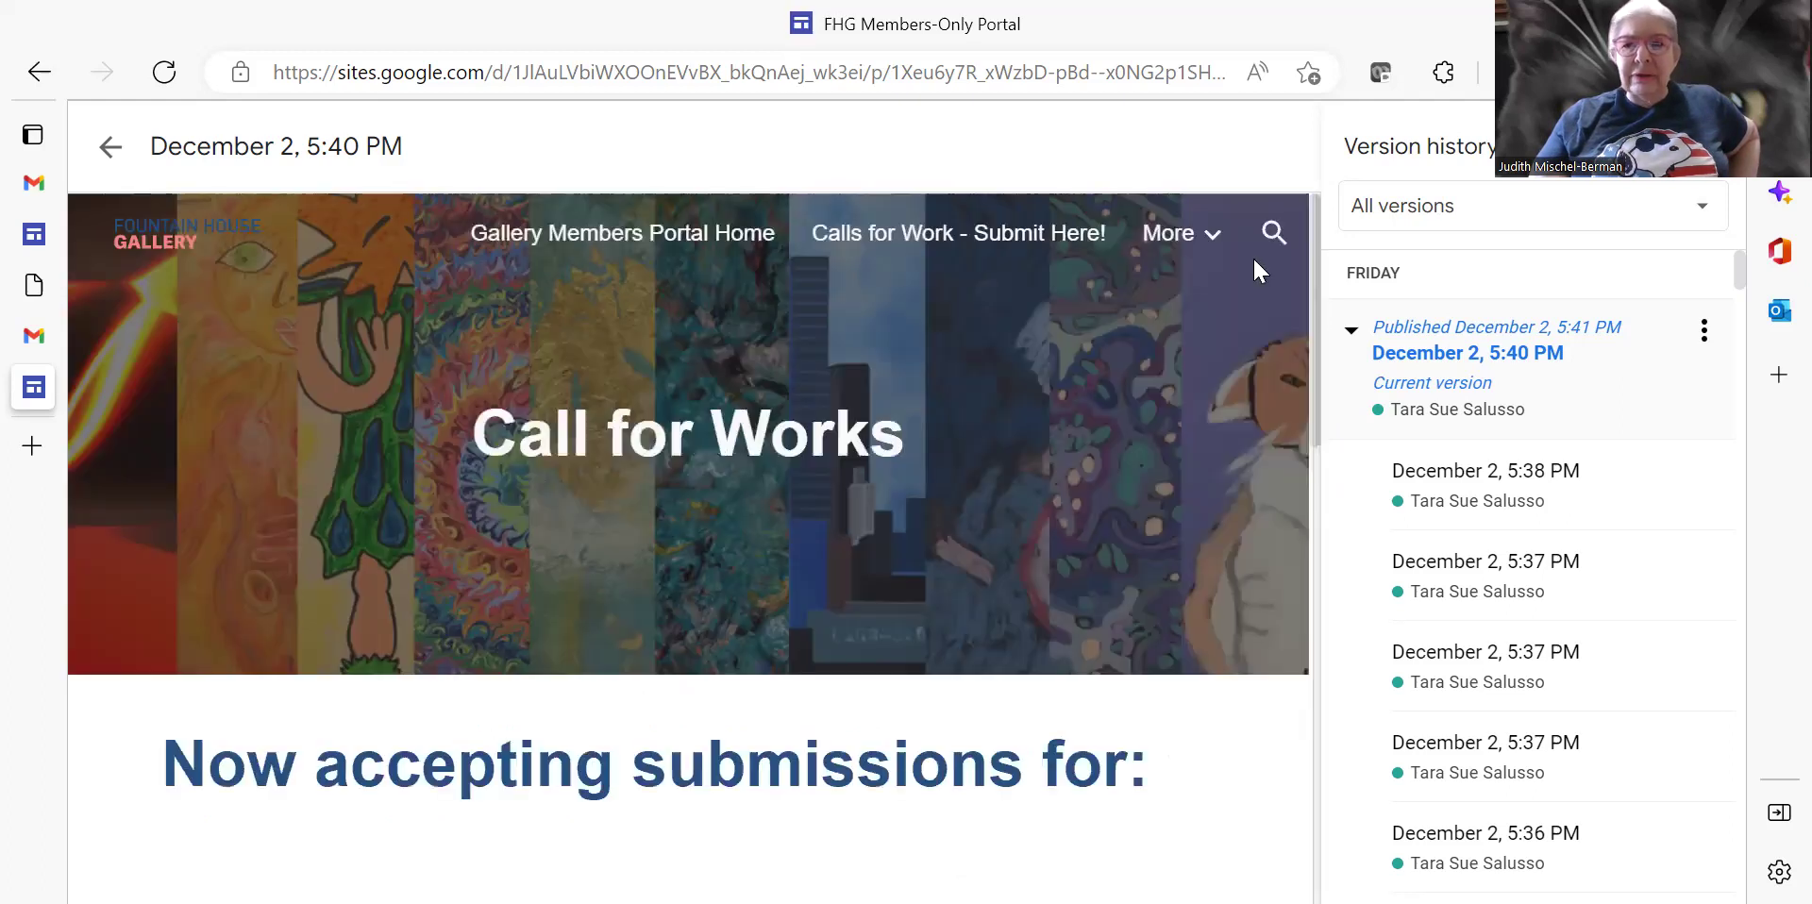
click(1200, 241)
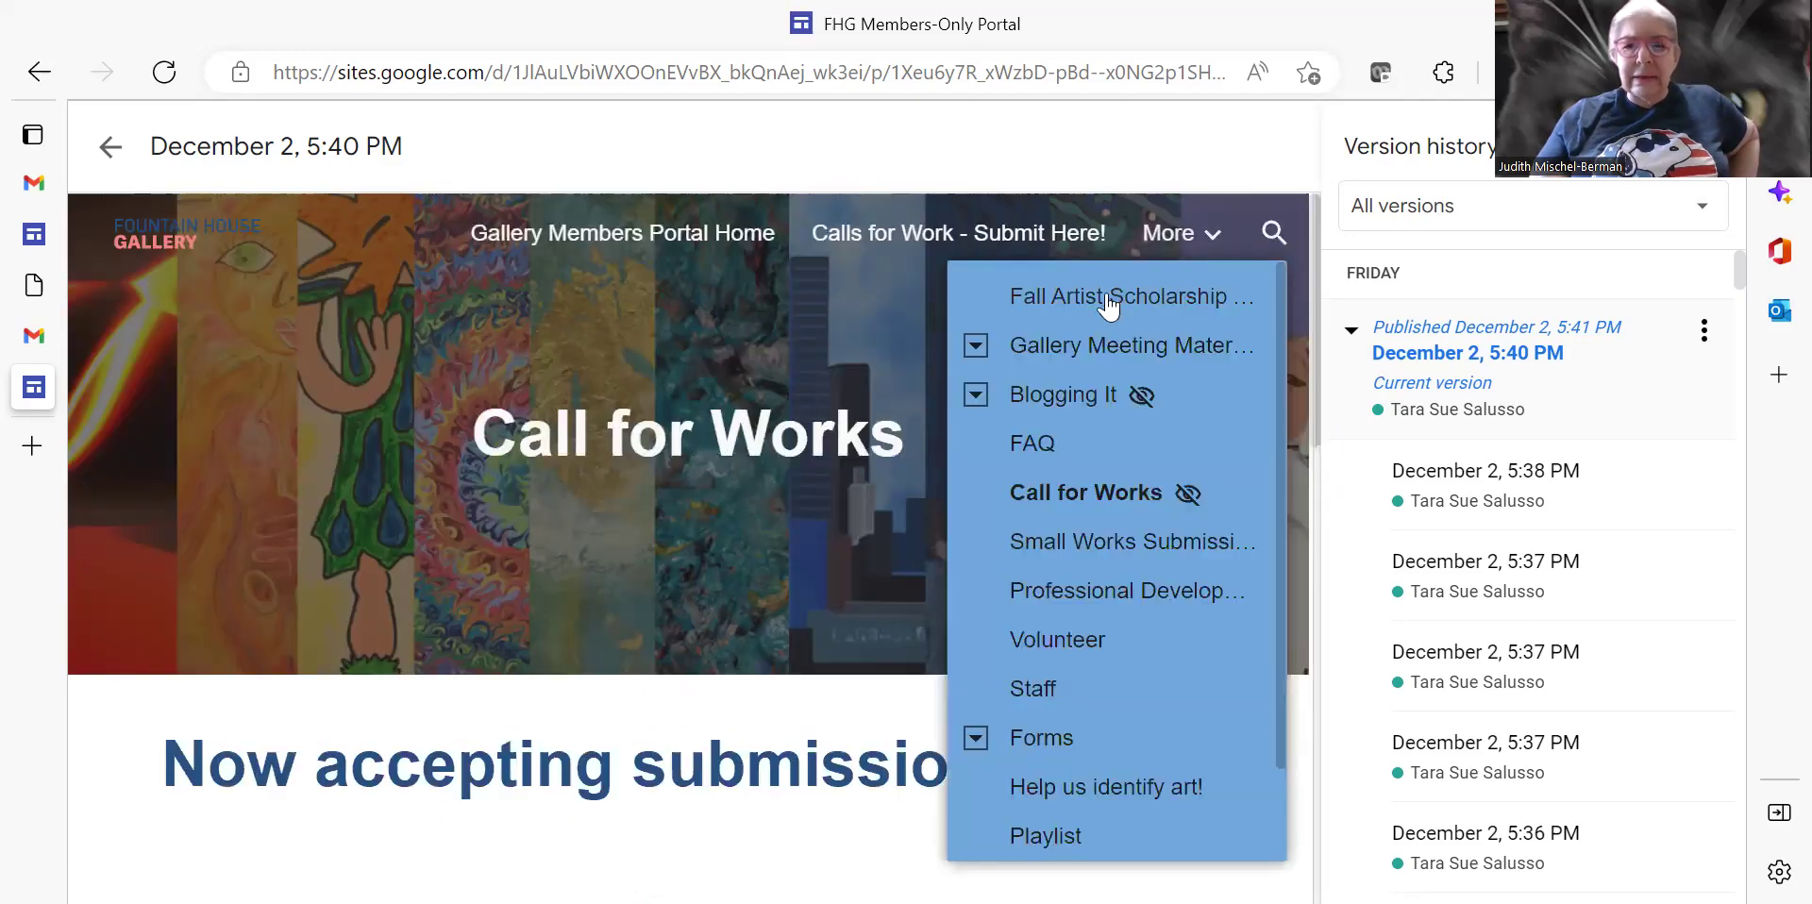
click(976, 395)
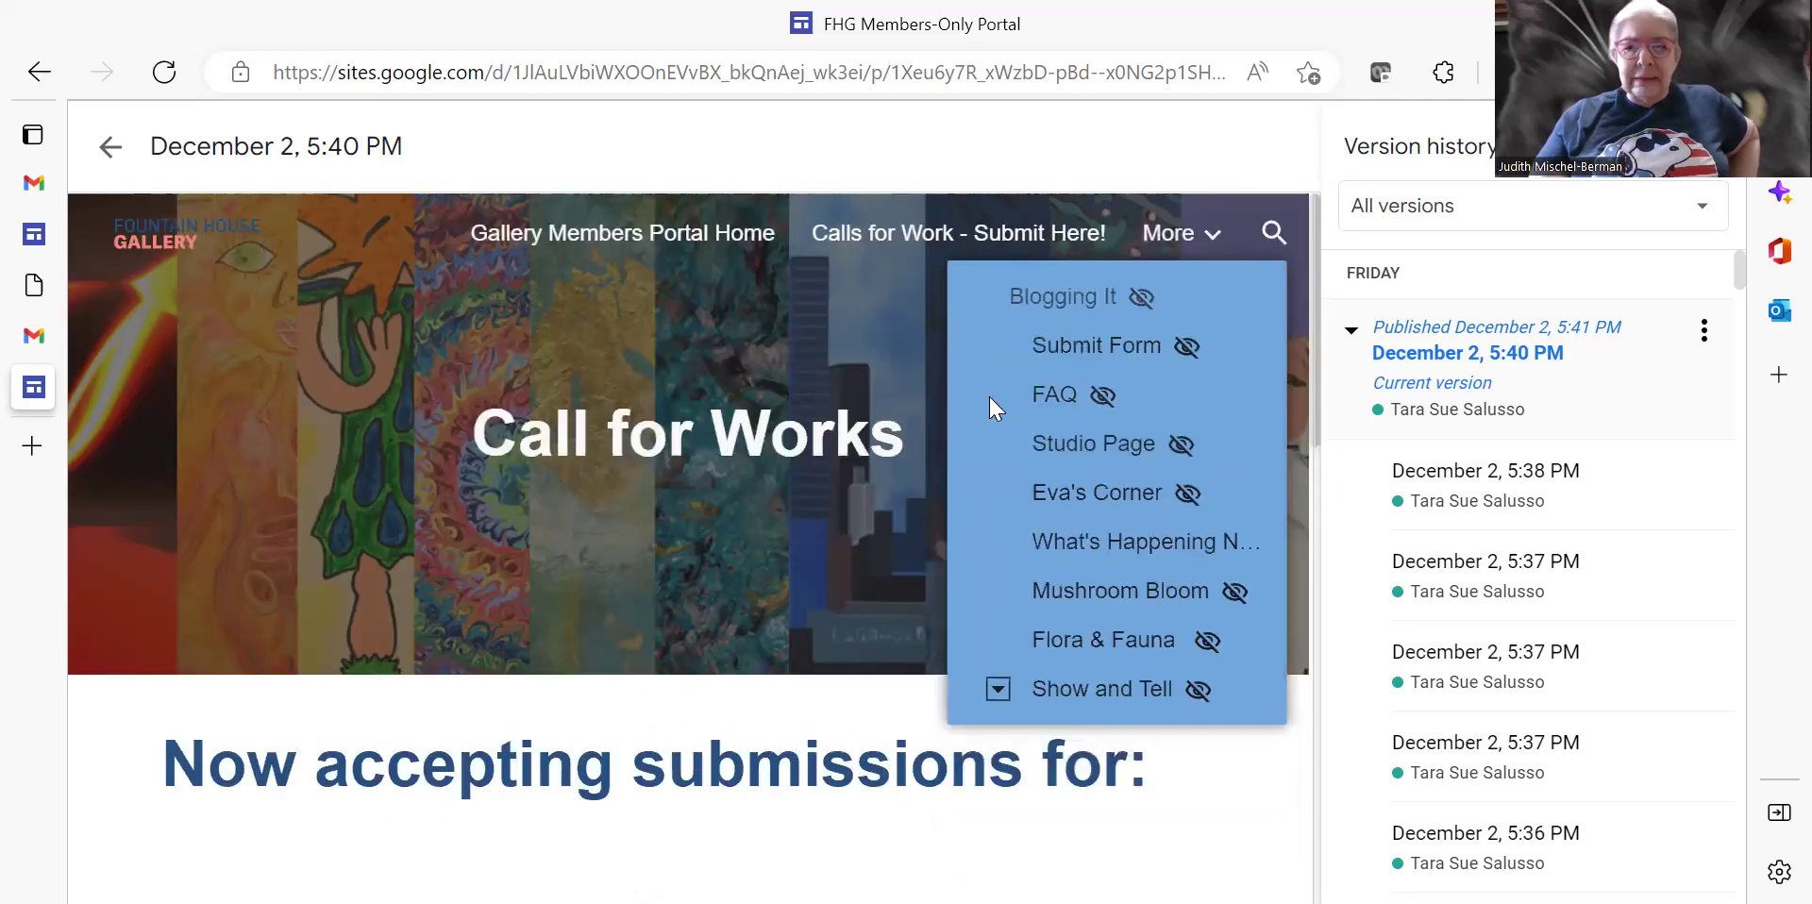
click(1087, 446)
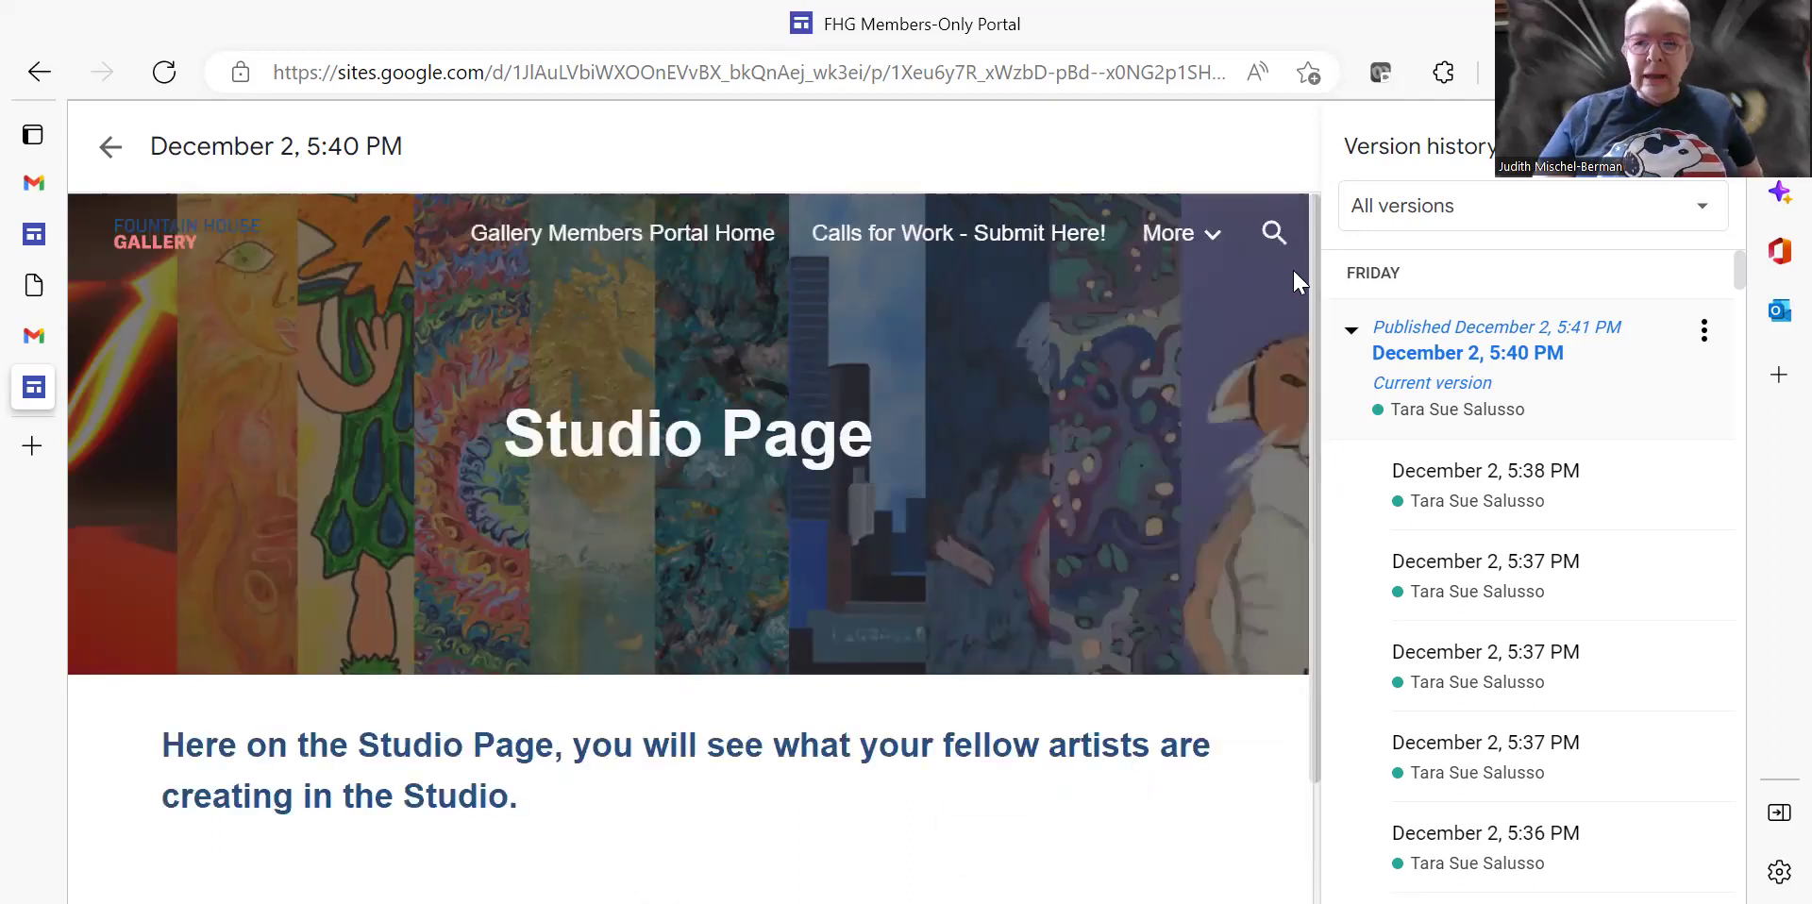
scroll(1308, 613, down, 2)
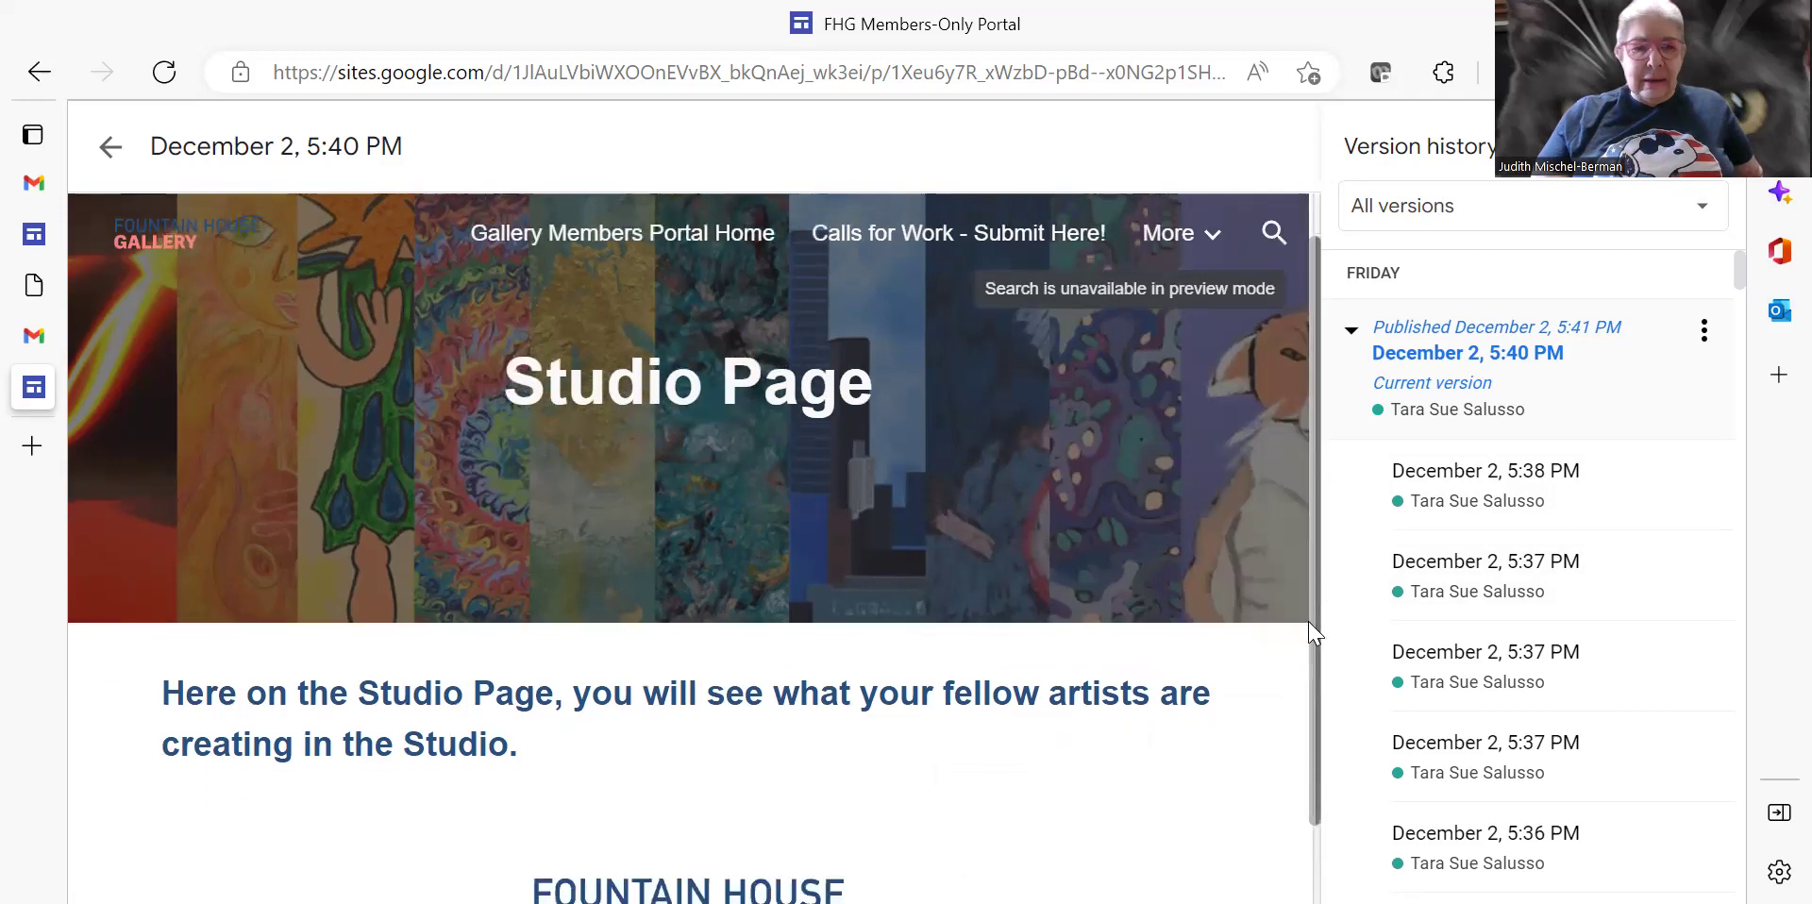
scroll(1300, 717, up, 2)
Step: Visit the Blogging It page and then its Eva's Corner subpage
click(1197, 233)
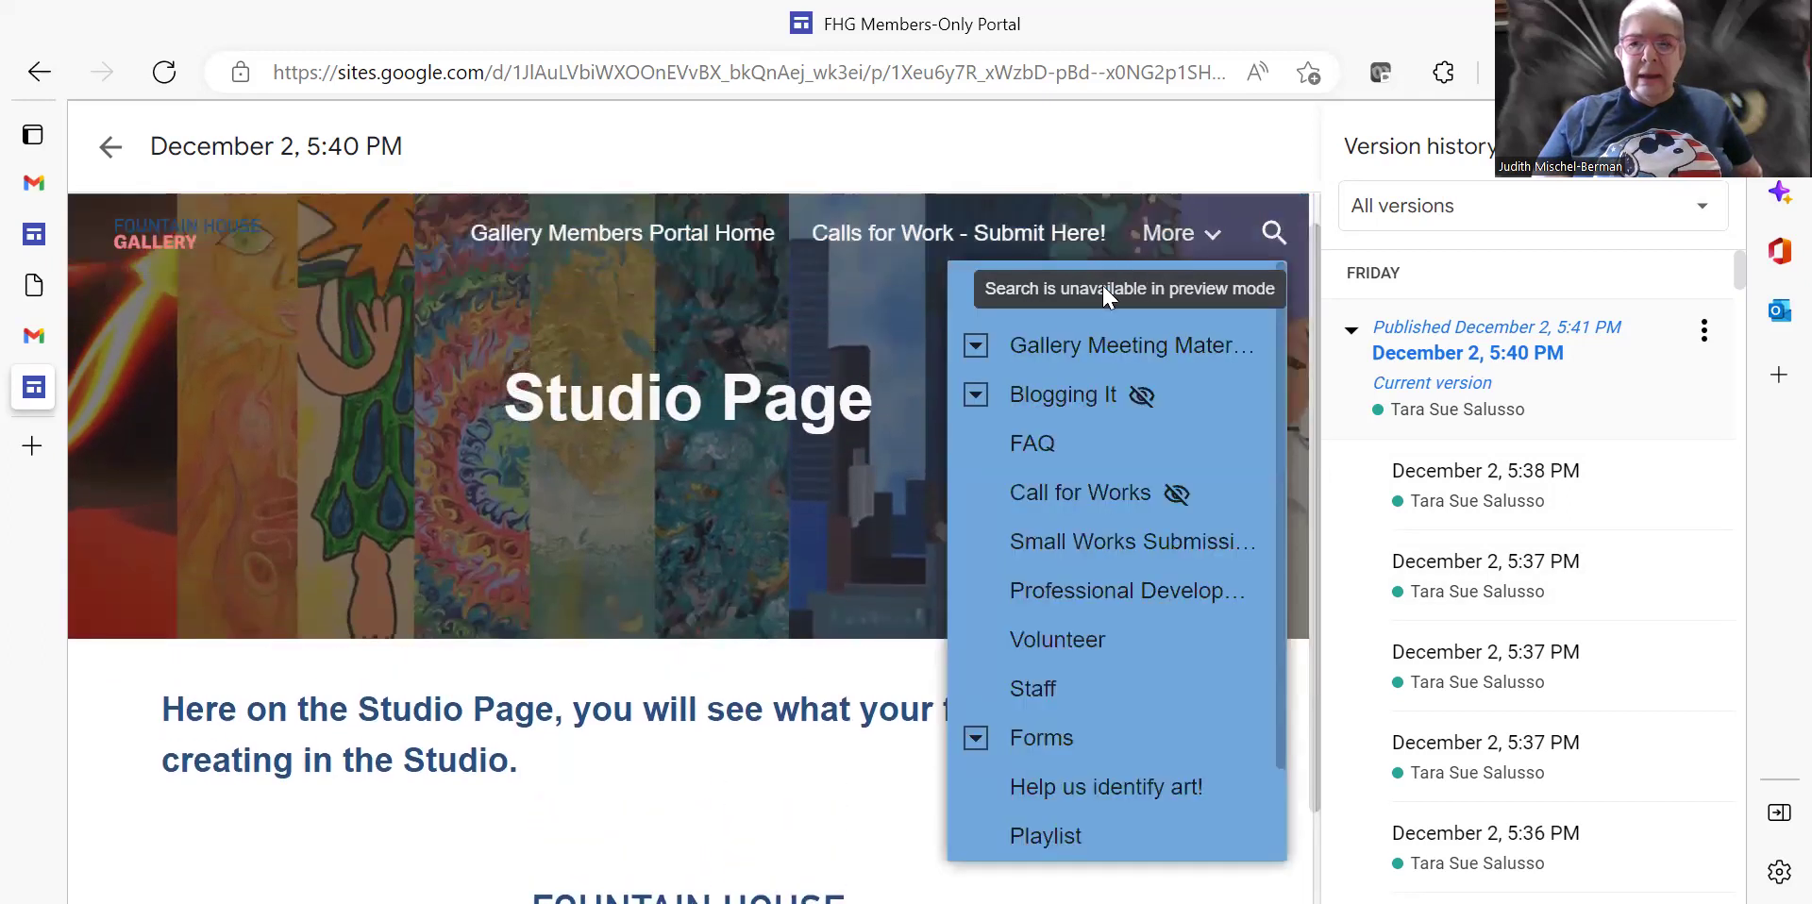
click(1048, 397)
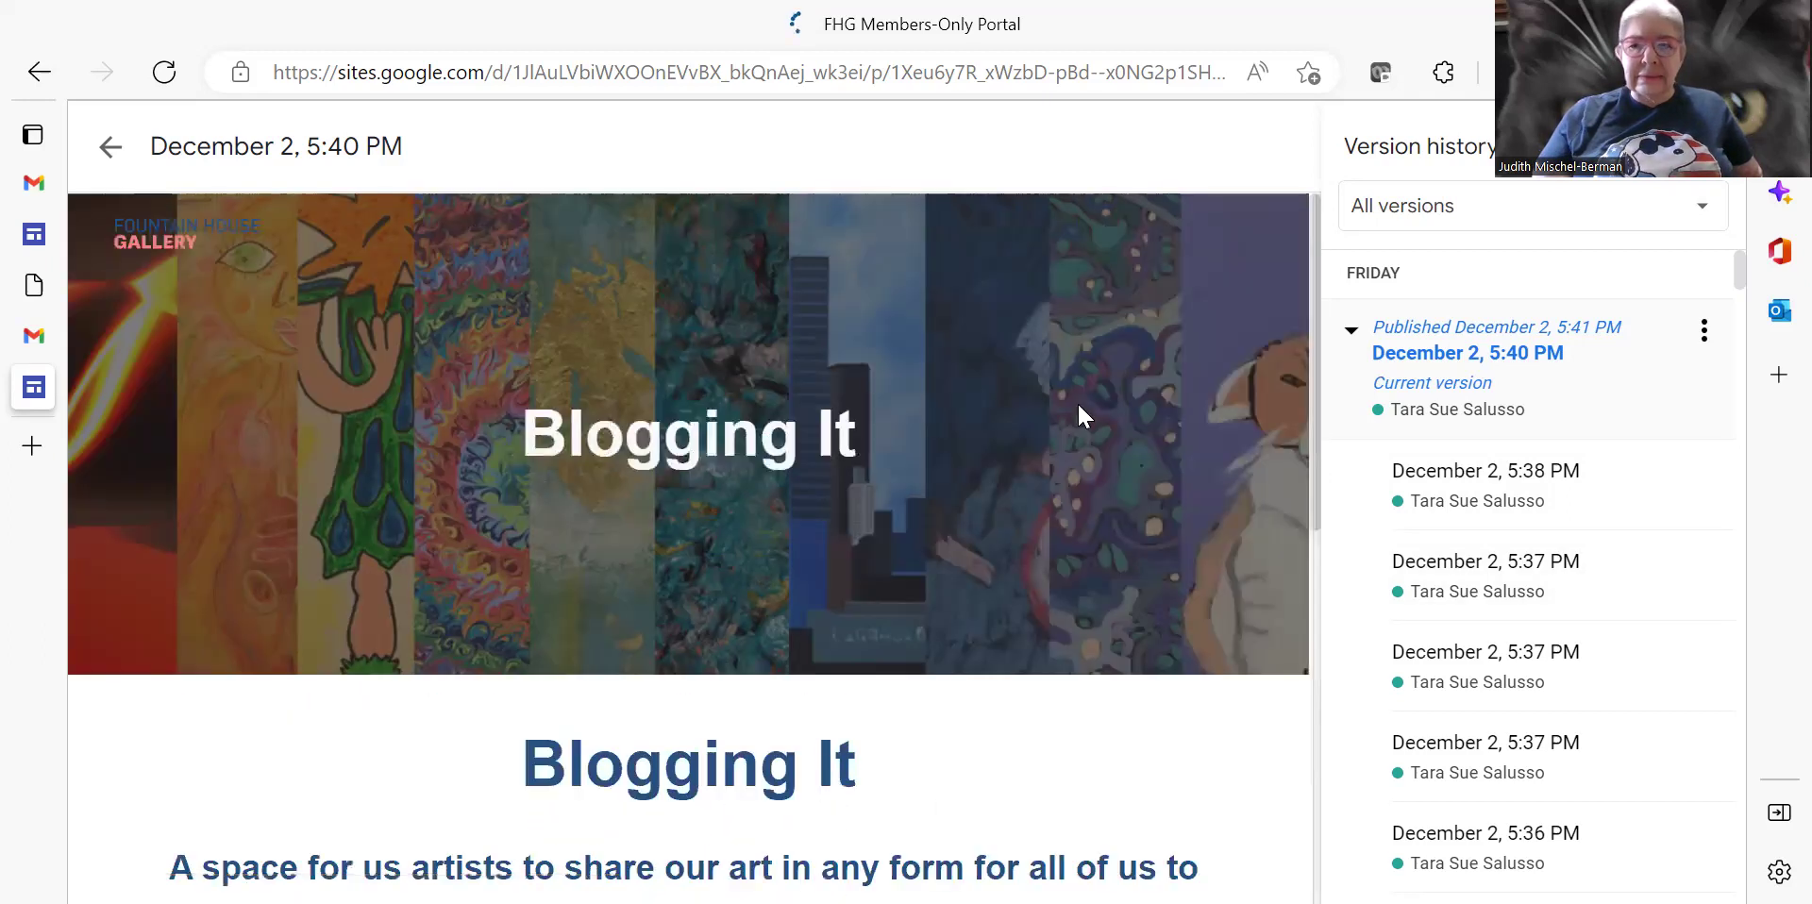
click(1220, 238)
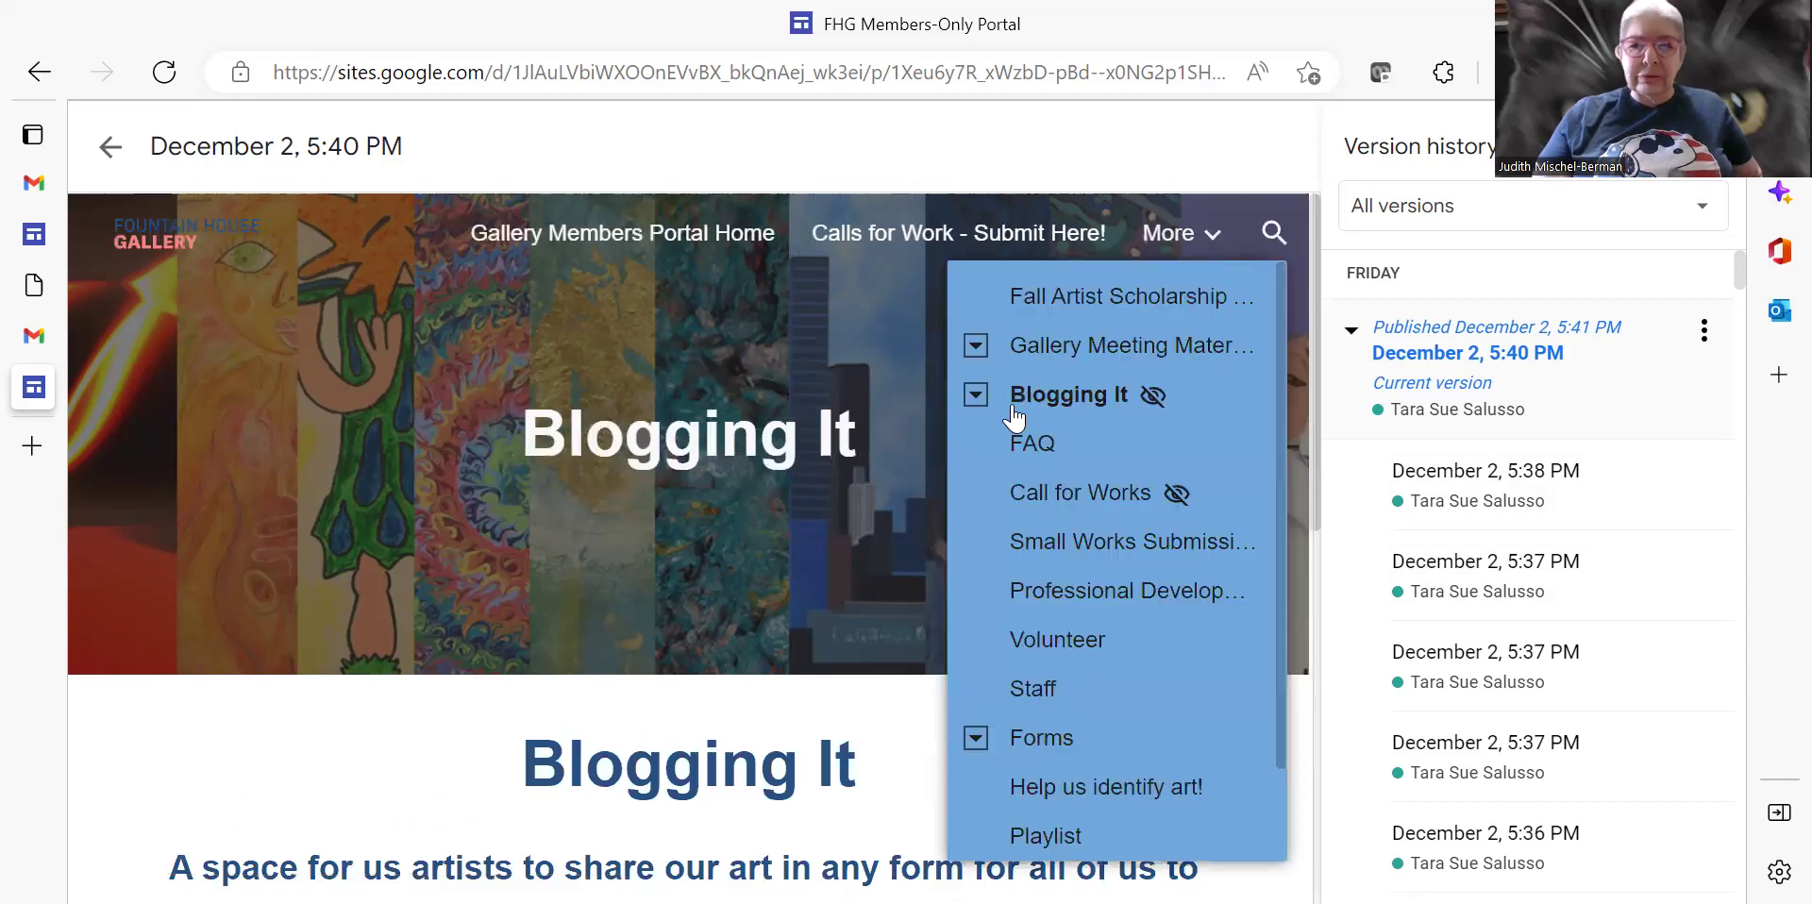
click(975, 397)
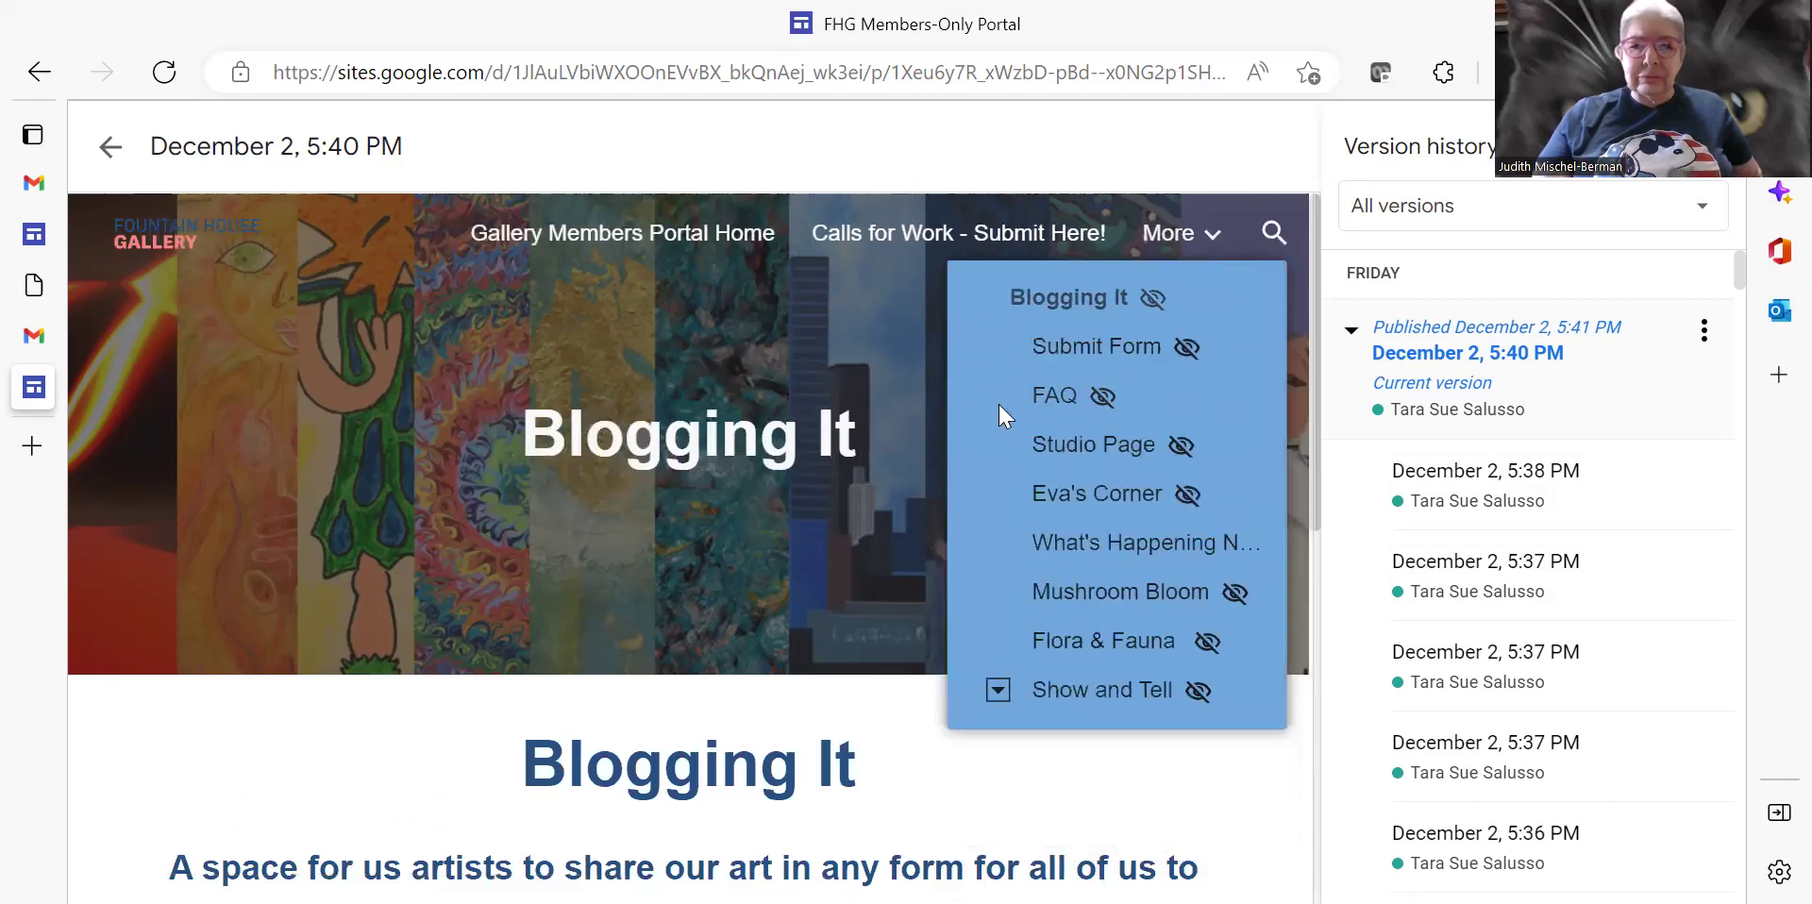
click(1126, 503)
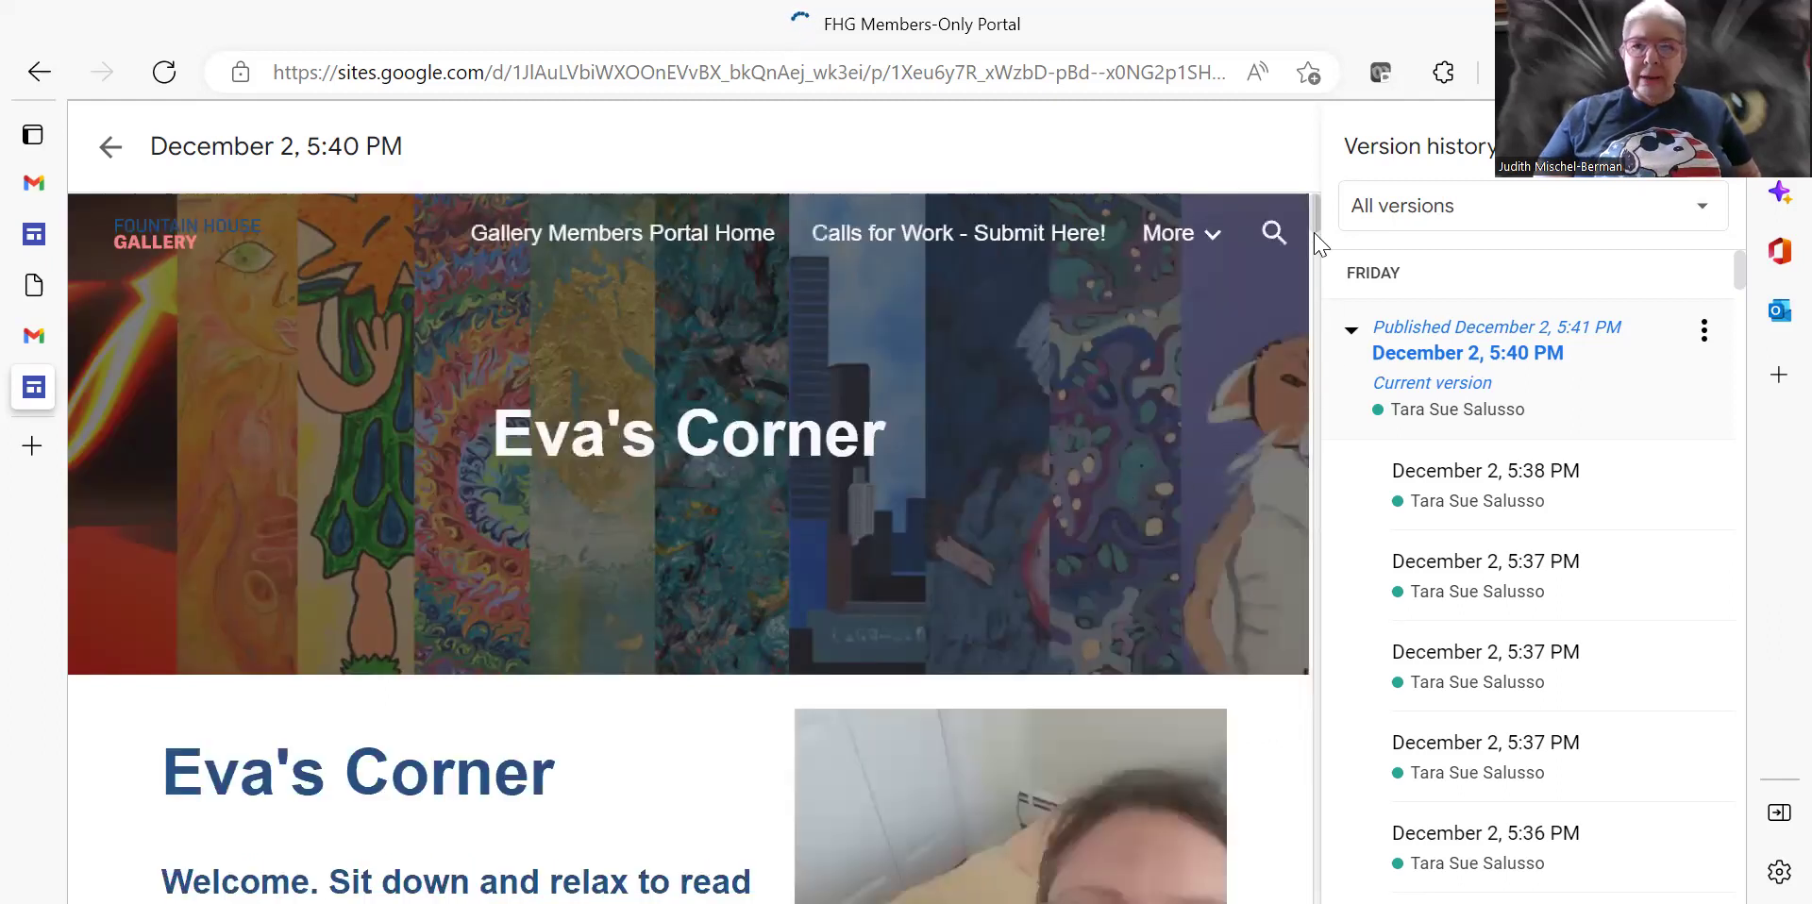
scroll(1312, 246, down, 8)
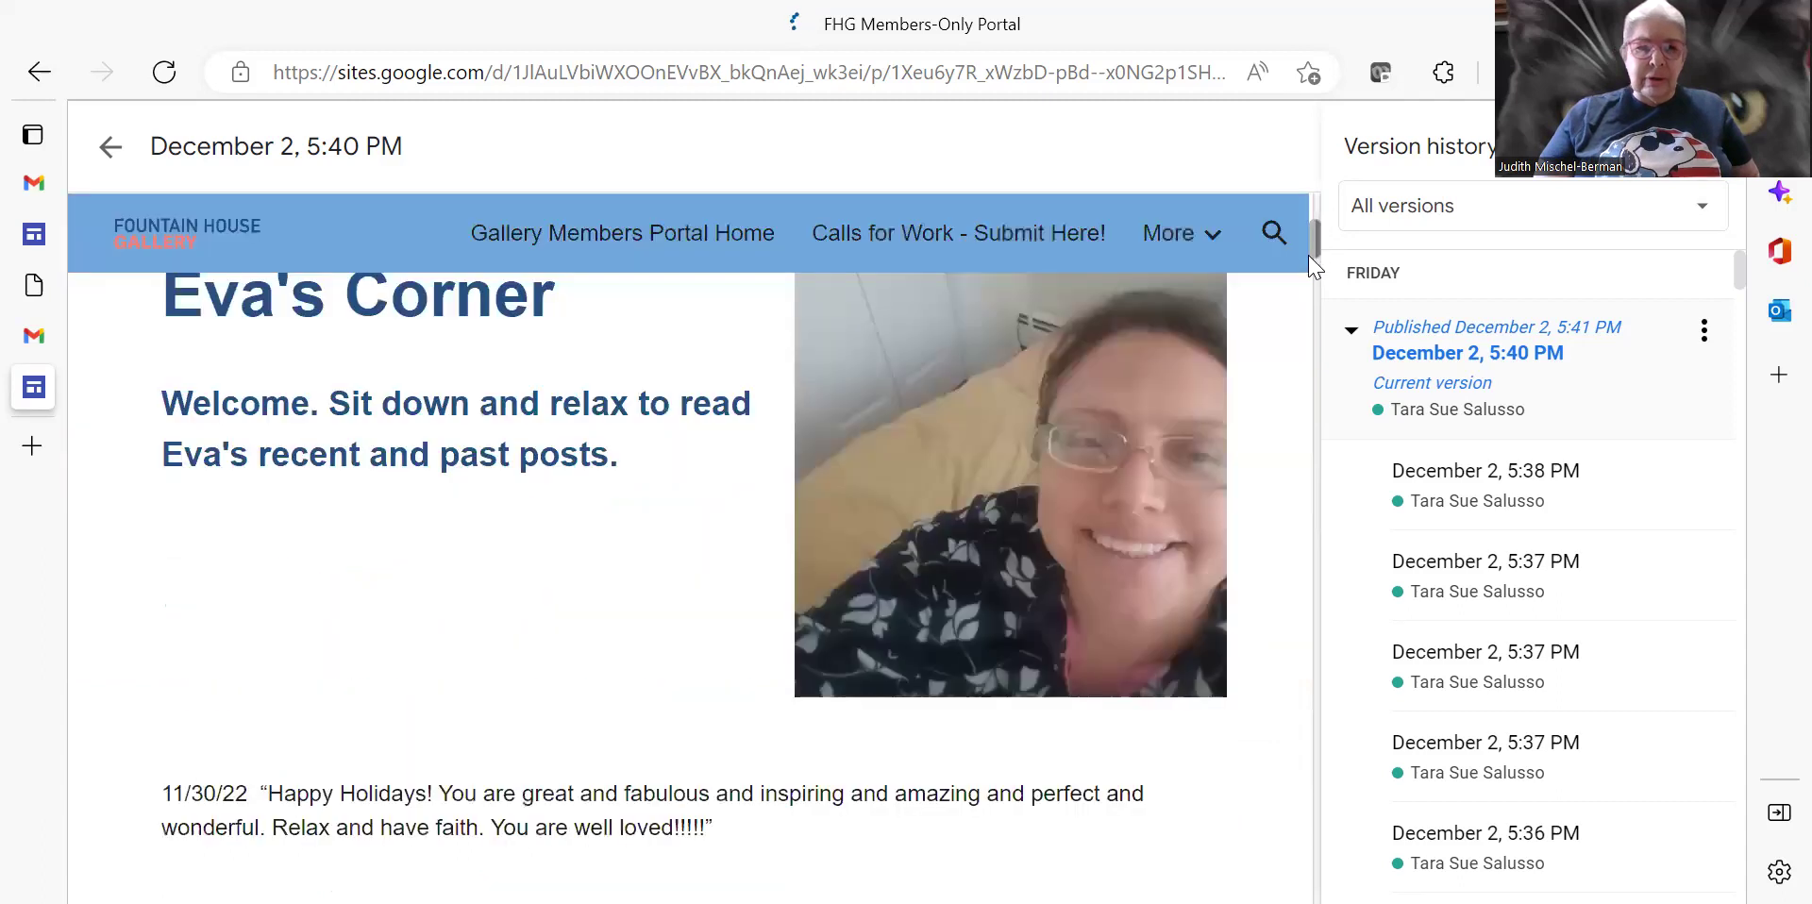
scroll(1314, 219, up, 5)
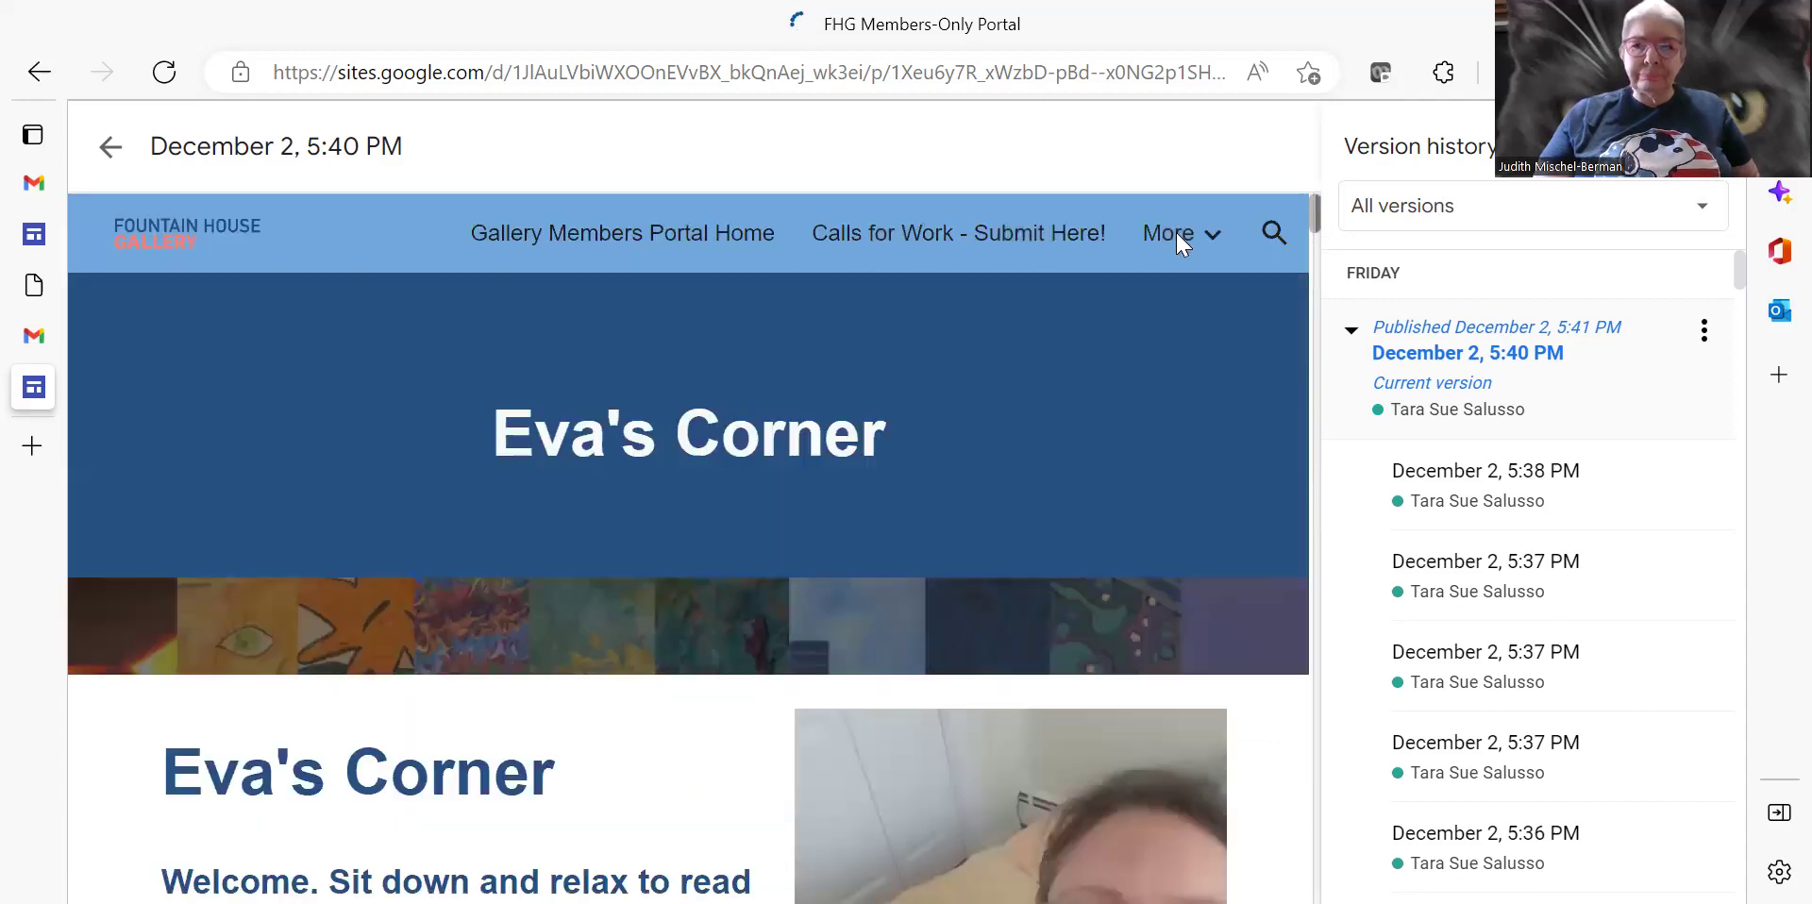
Step: Browse the Blogging It subpage list and open the Mushroom Bloom page
click(1175, 231)
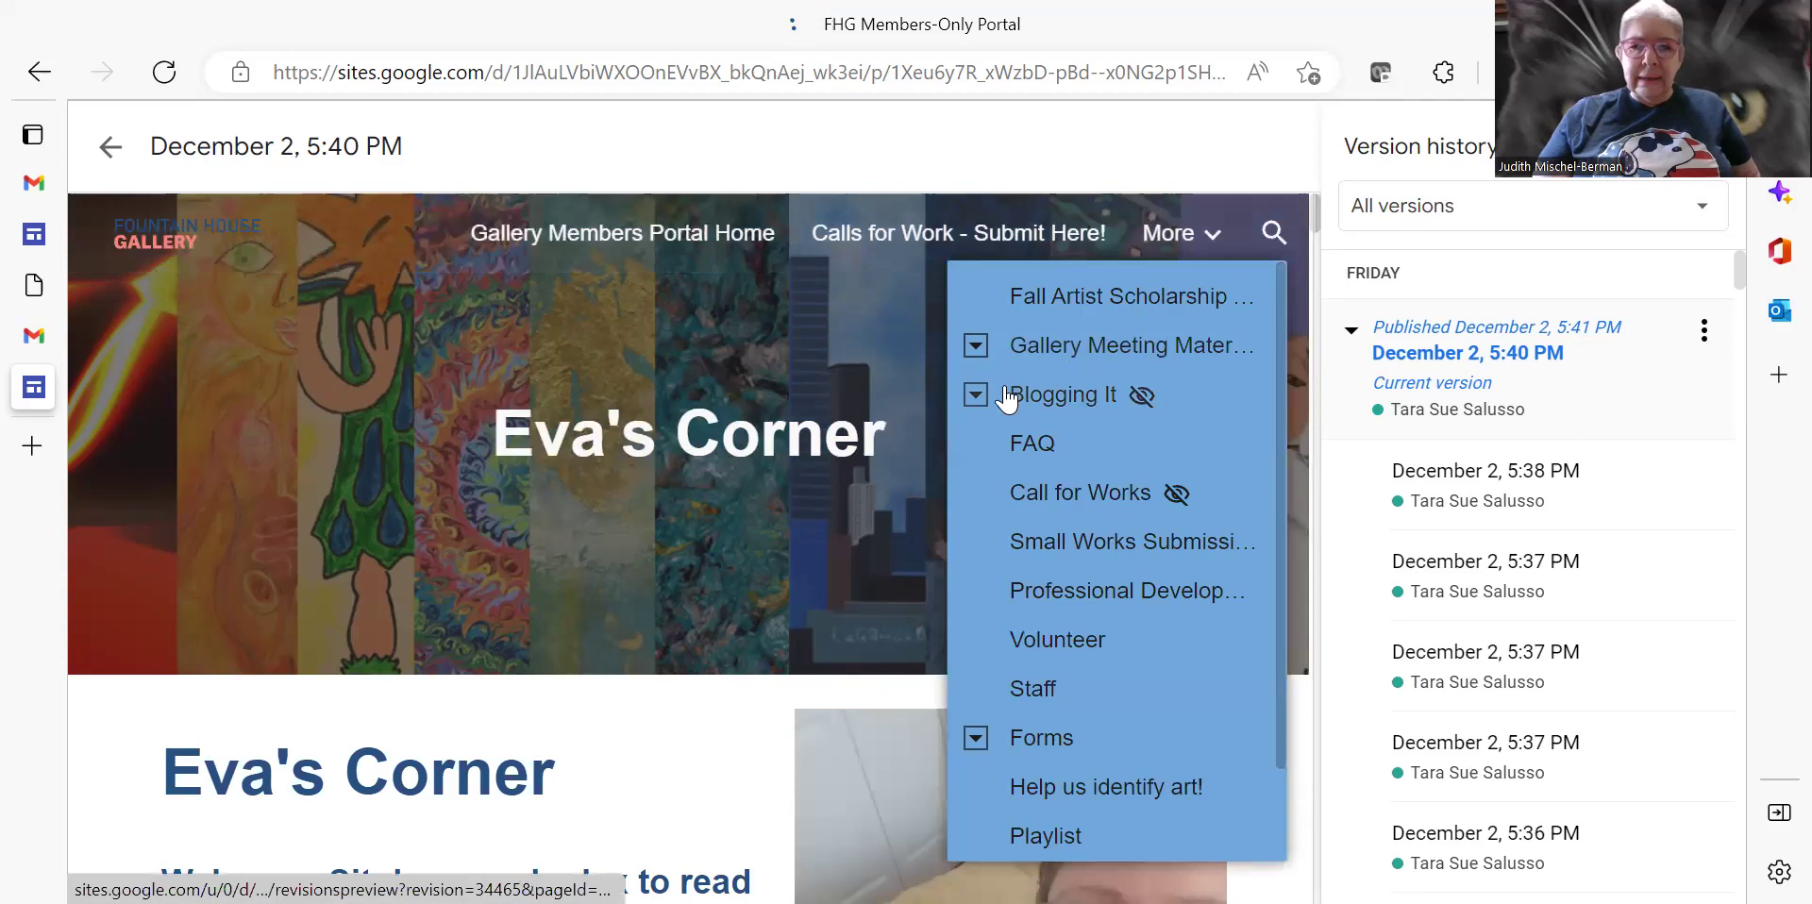
click(976, 396)
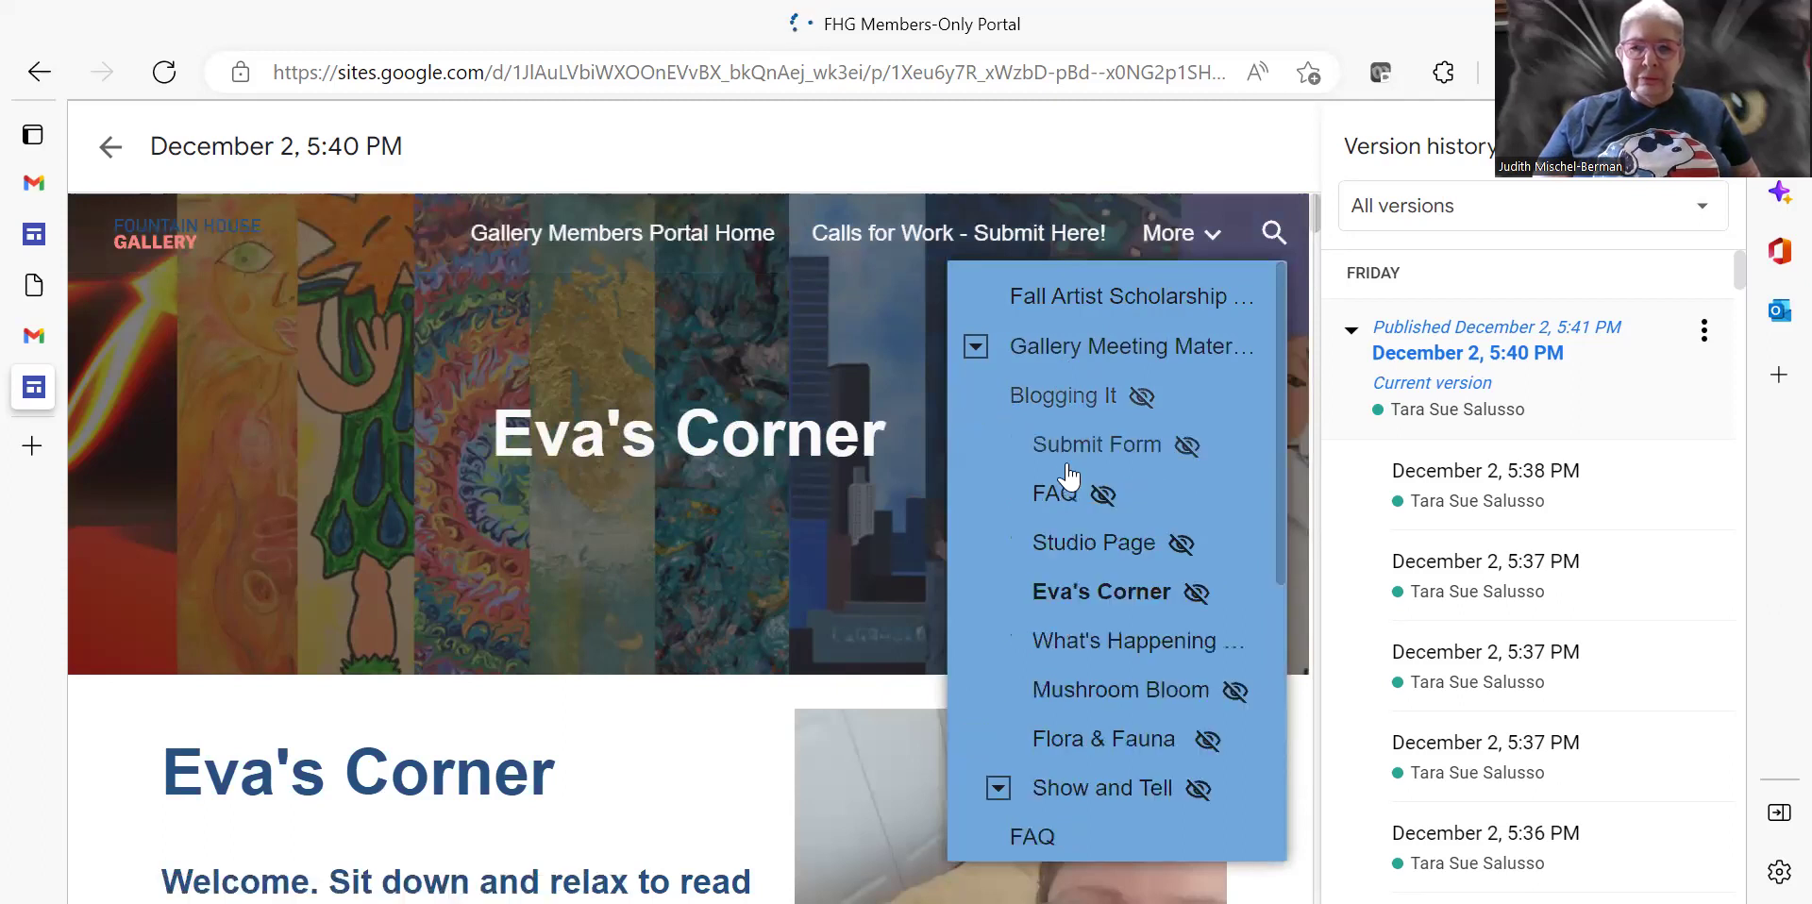
scroll(1076, 566, down, 1)
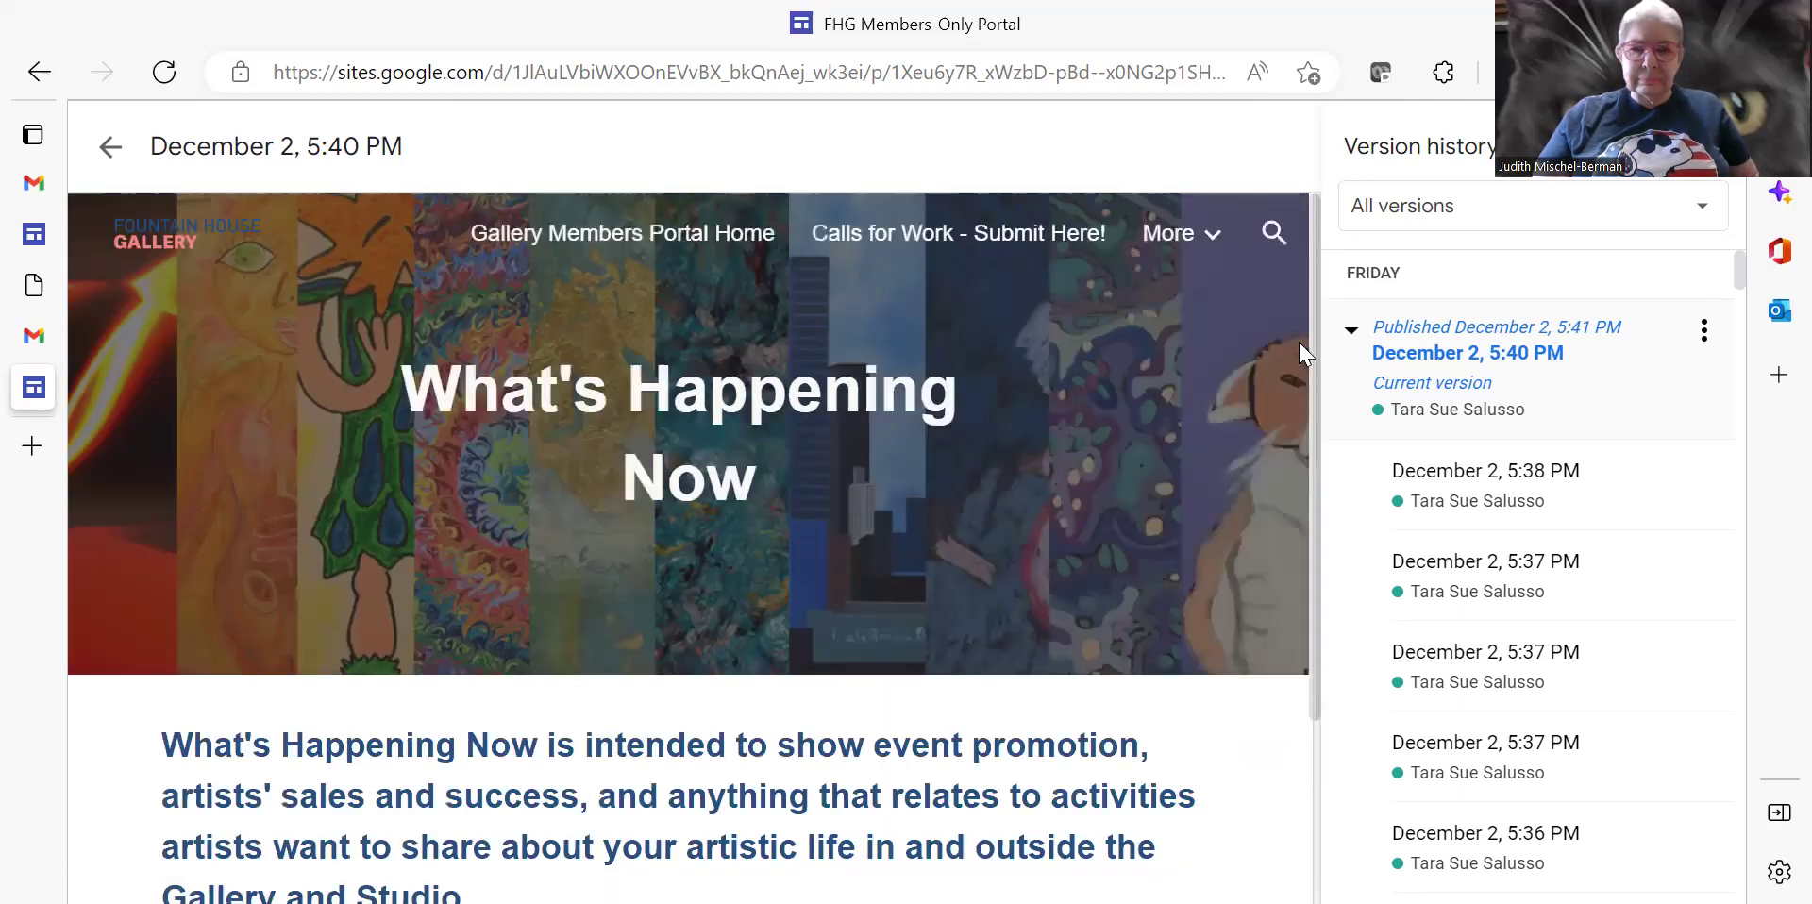
drag(1318, 304, 1326, 522)
scroll(1266, 352, up, 1)
click(1184, 233)
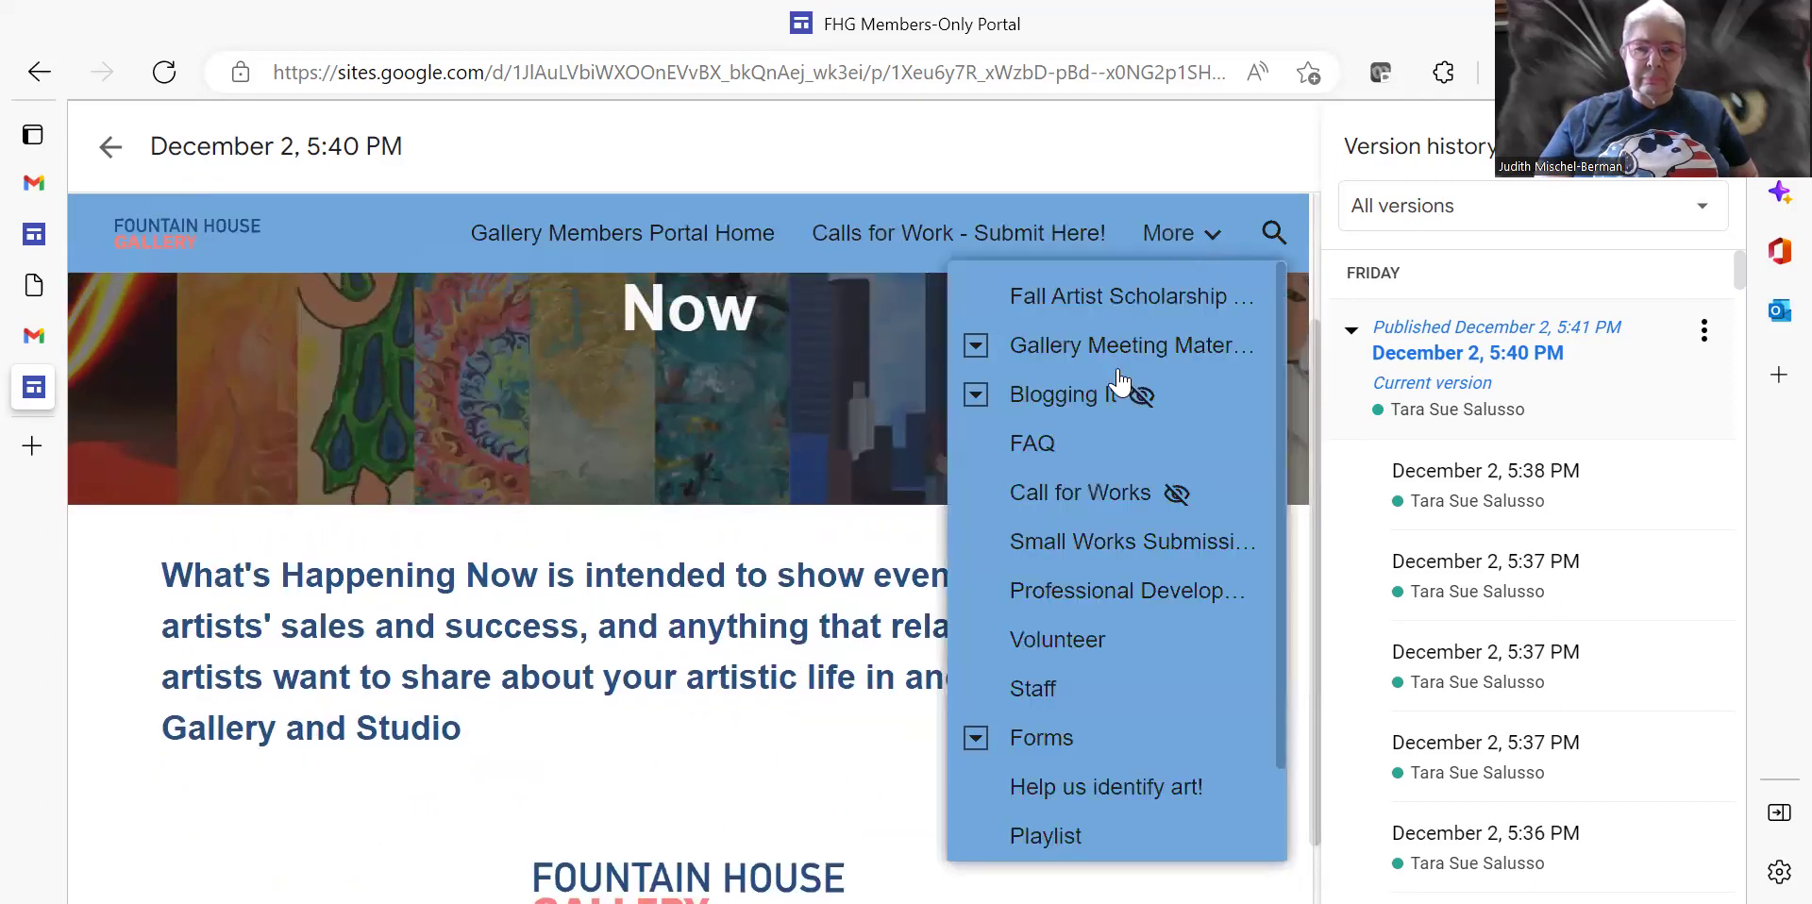
click(974, 391)
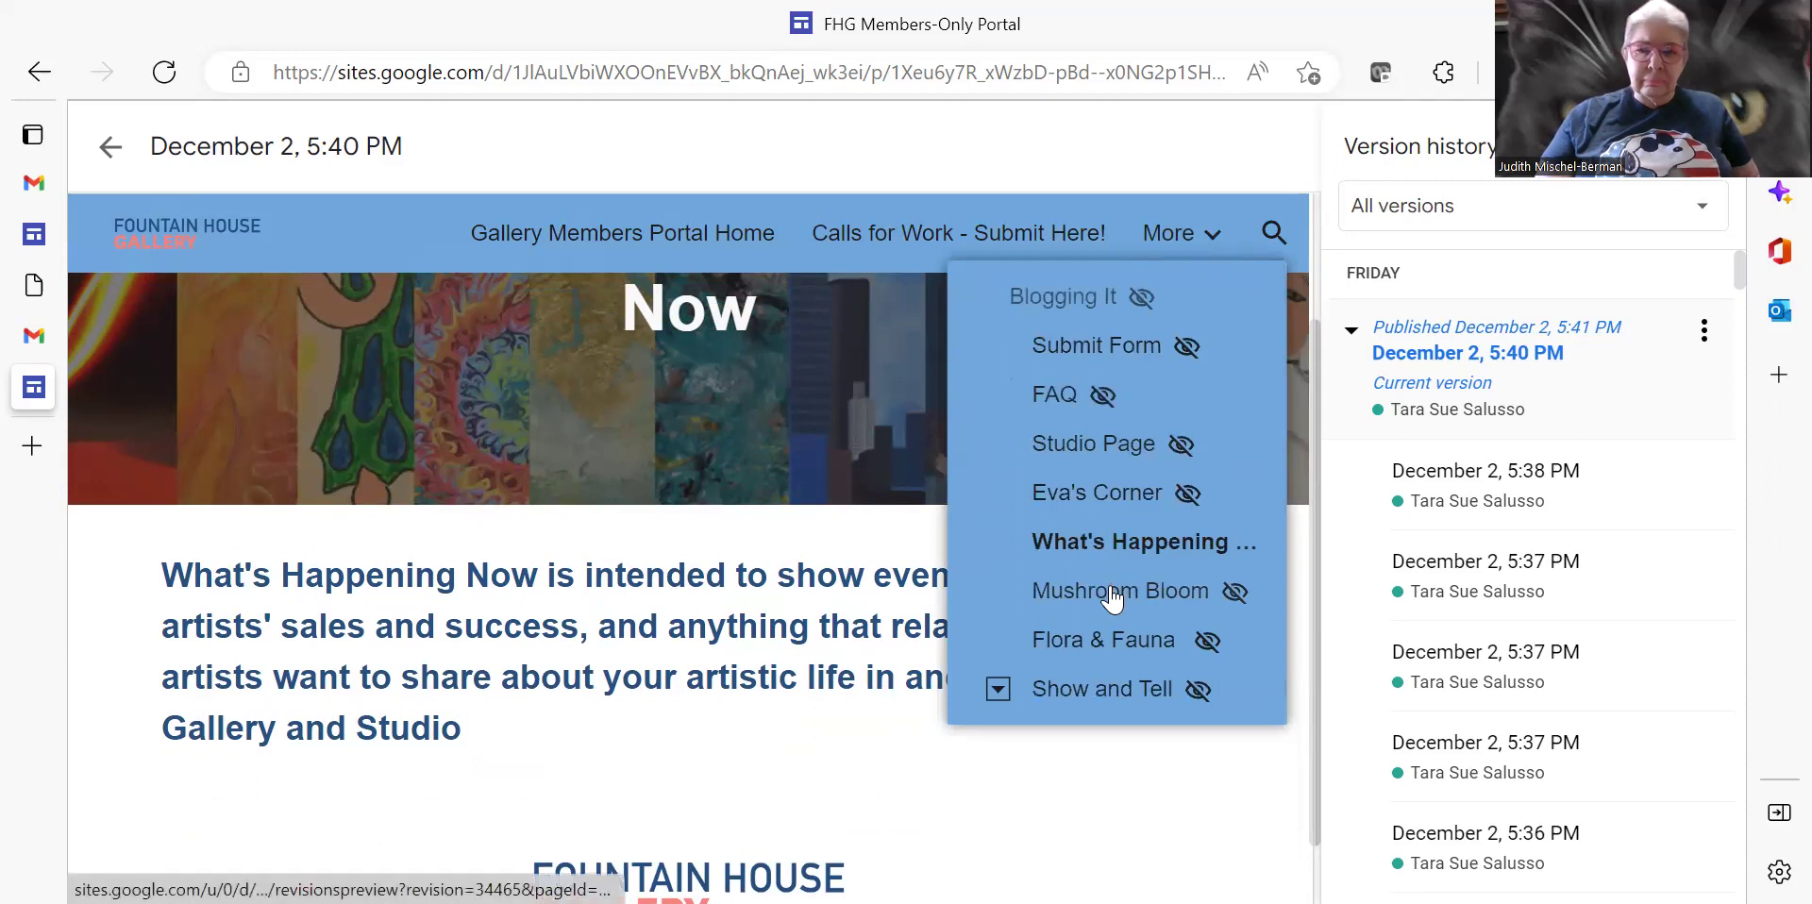
click(1110, 591)
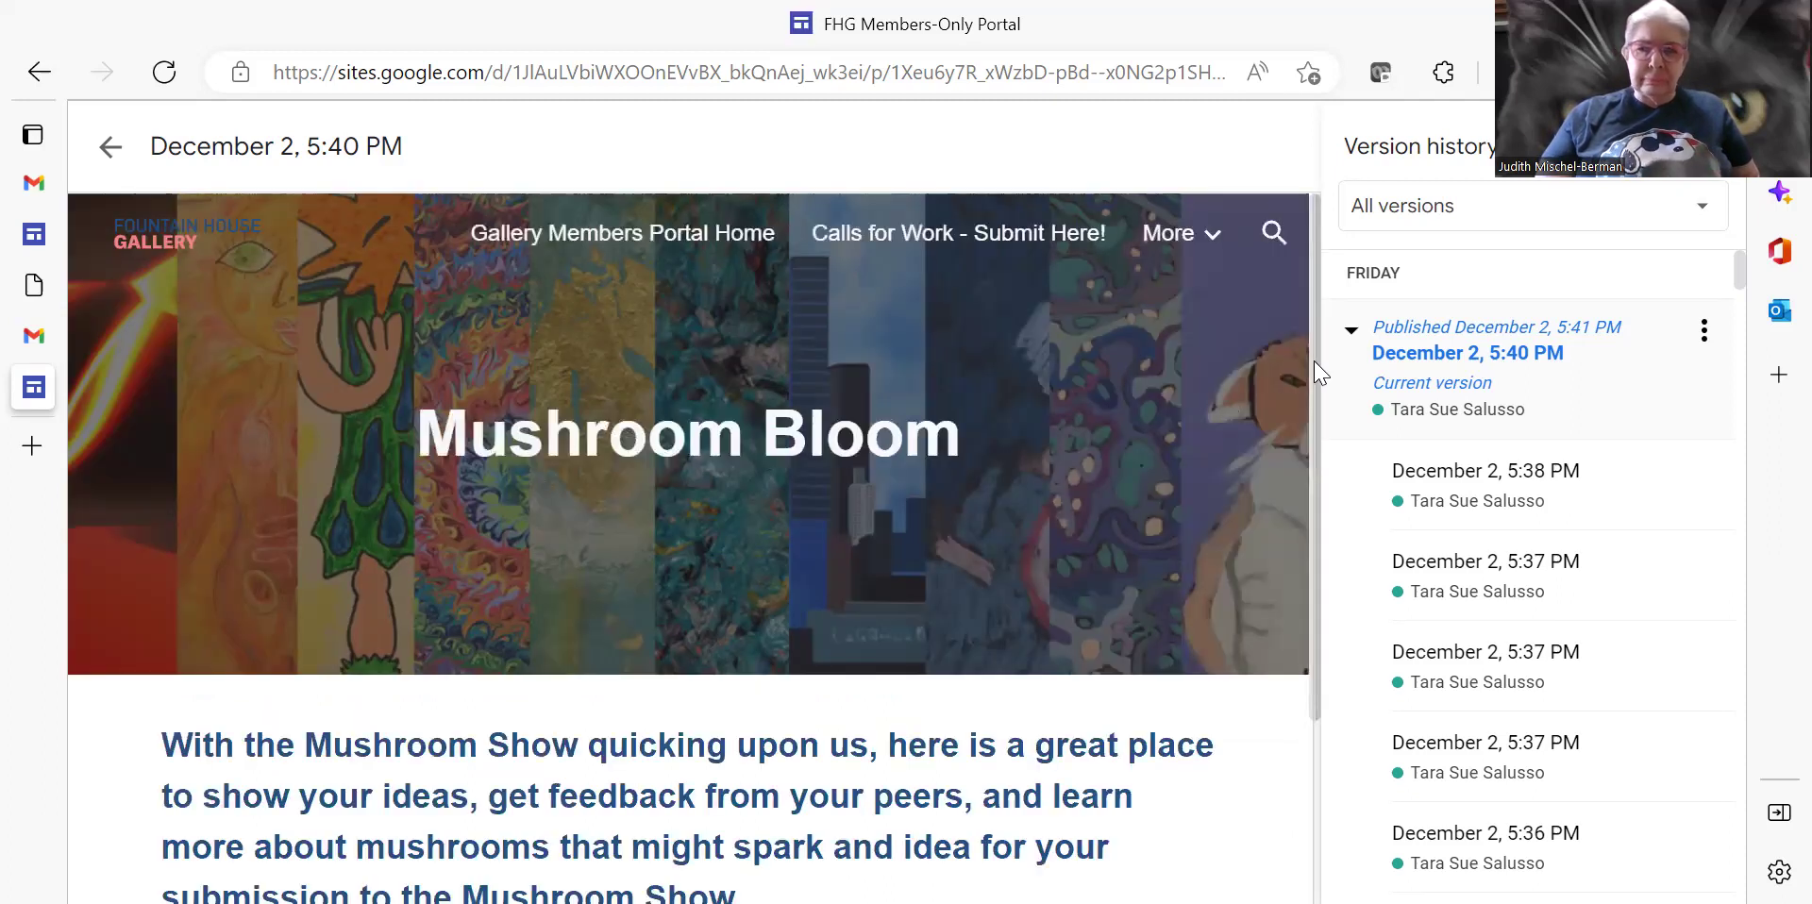
Step: Scroll the Mushroom Bloom page and reveal the Blogging It subpages again
scroll(1320, 545, down, 2)
scroll(1321, 557, down, 2)
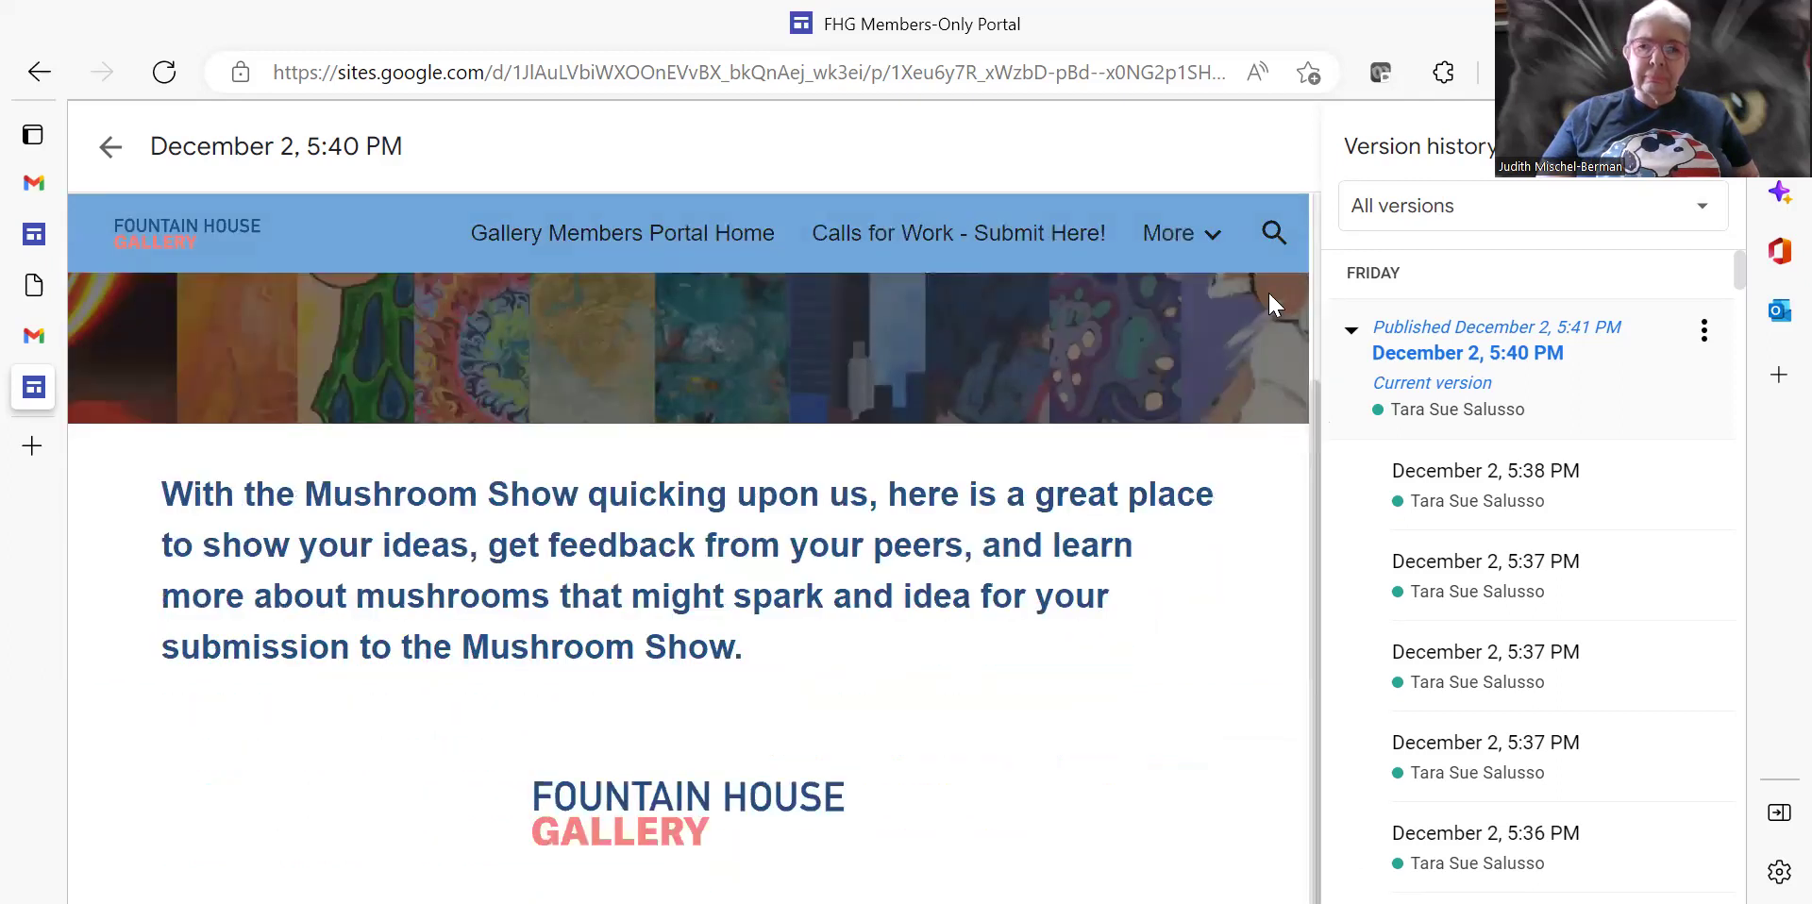
click(1181, 233)
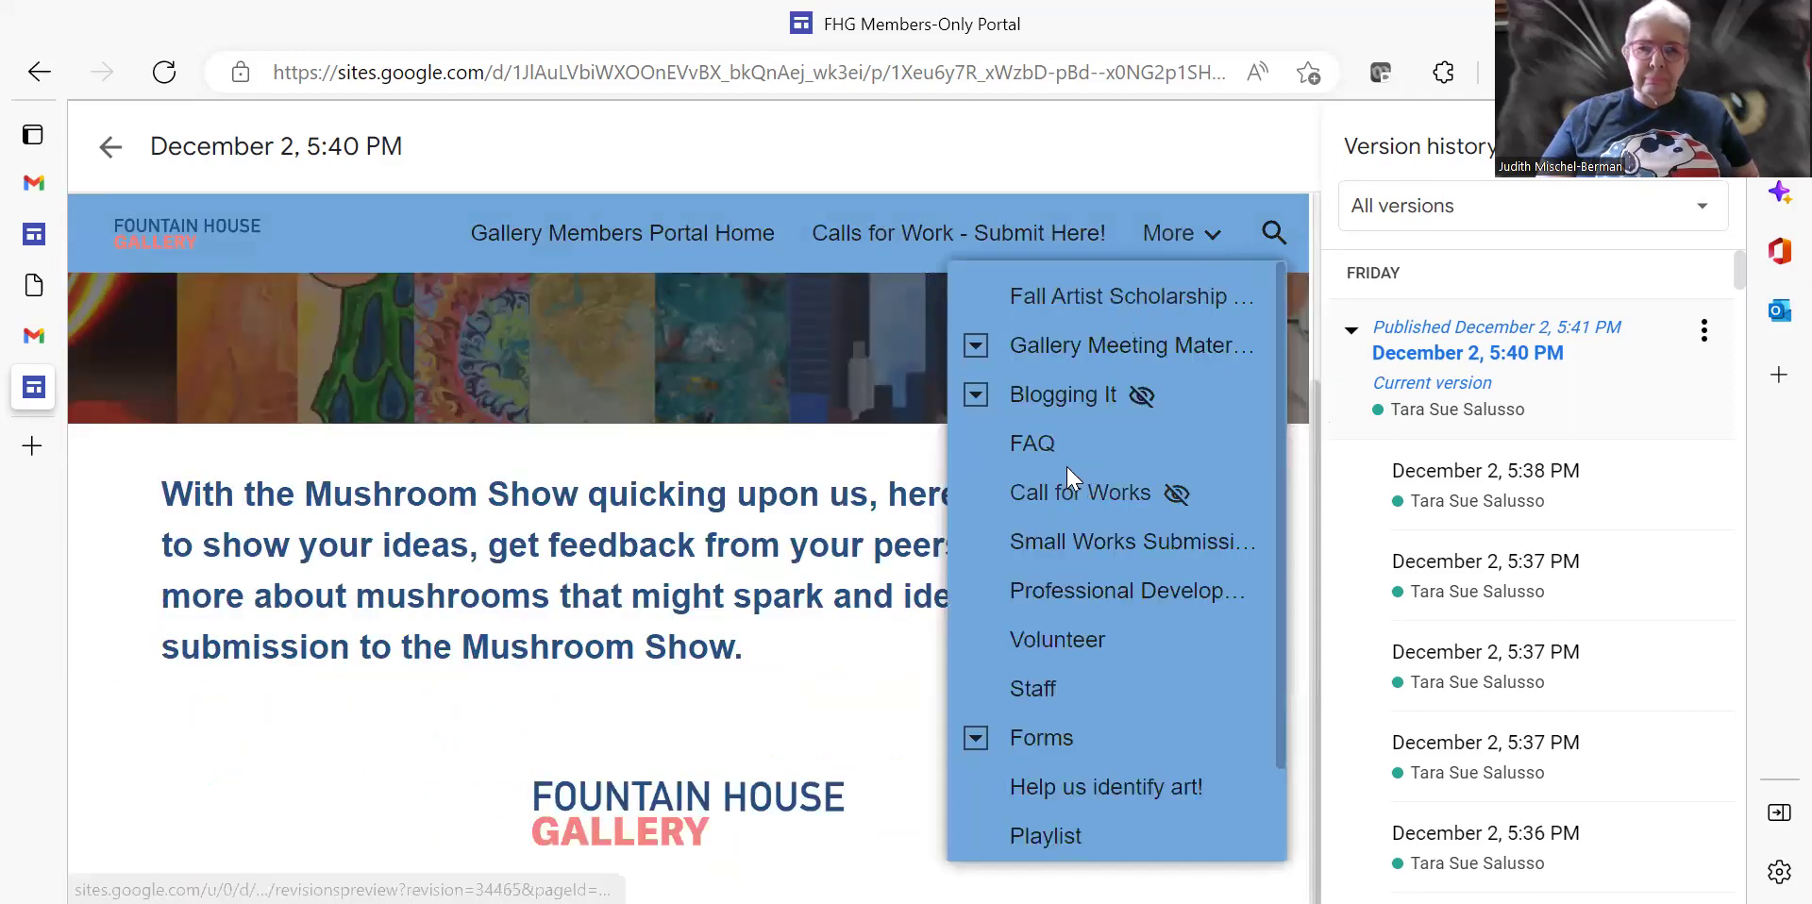
click(978, 397)
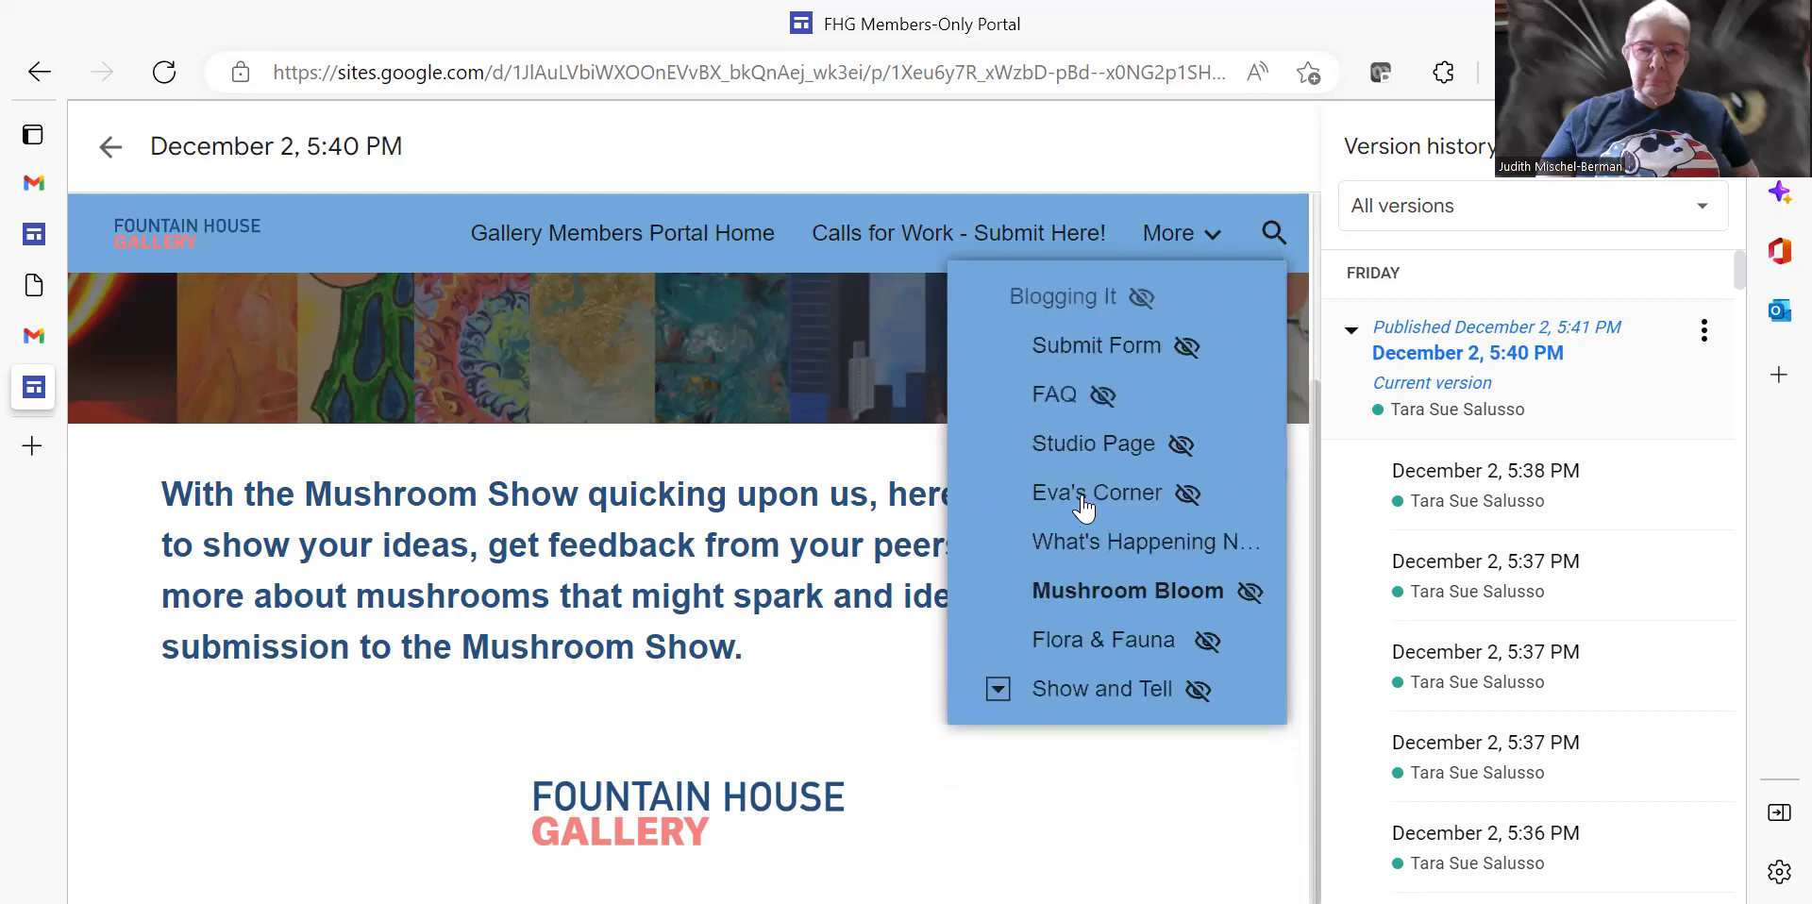
Step: Visit the Flora & Fauna page, then Blogging It, and expand its subpages
click(1135, 643)
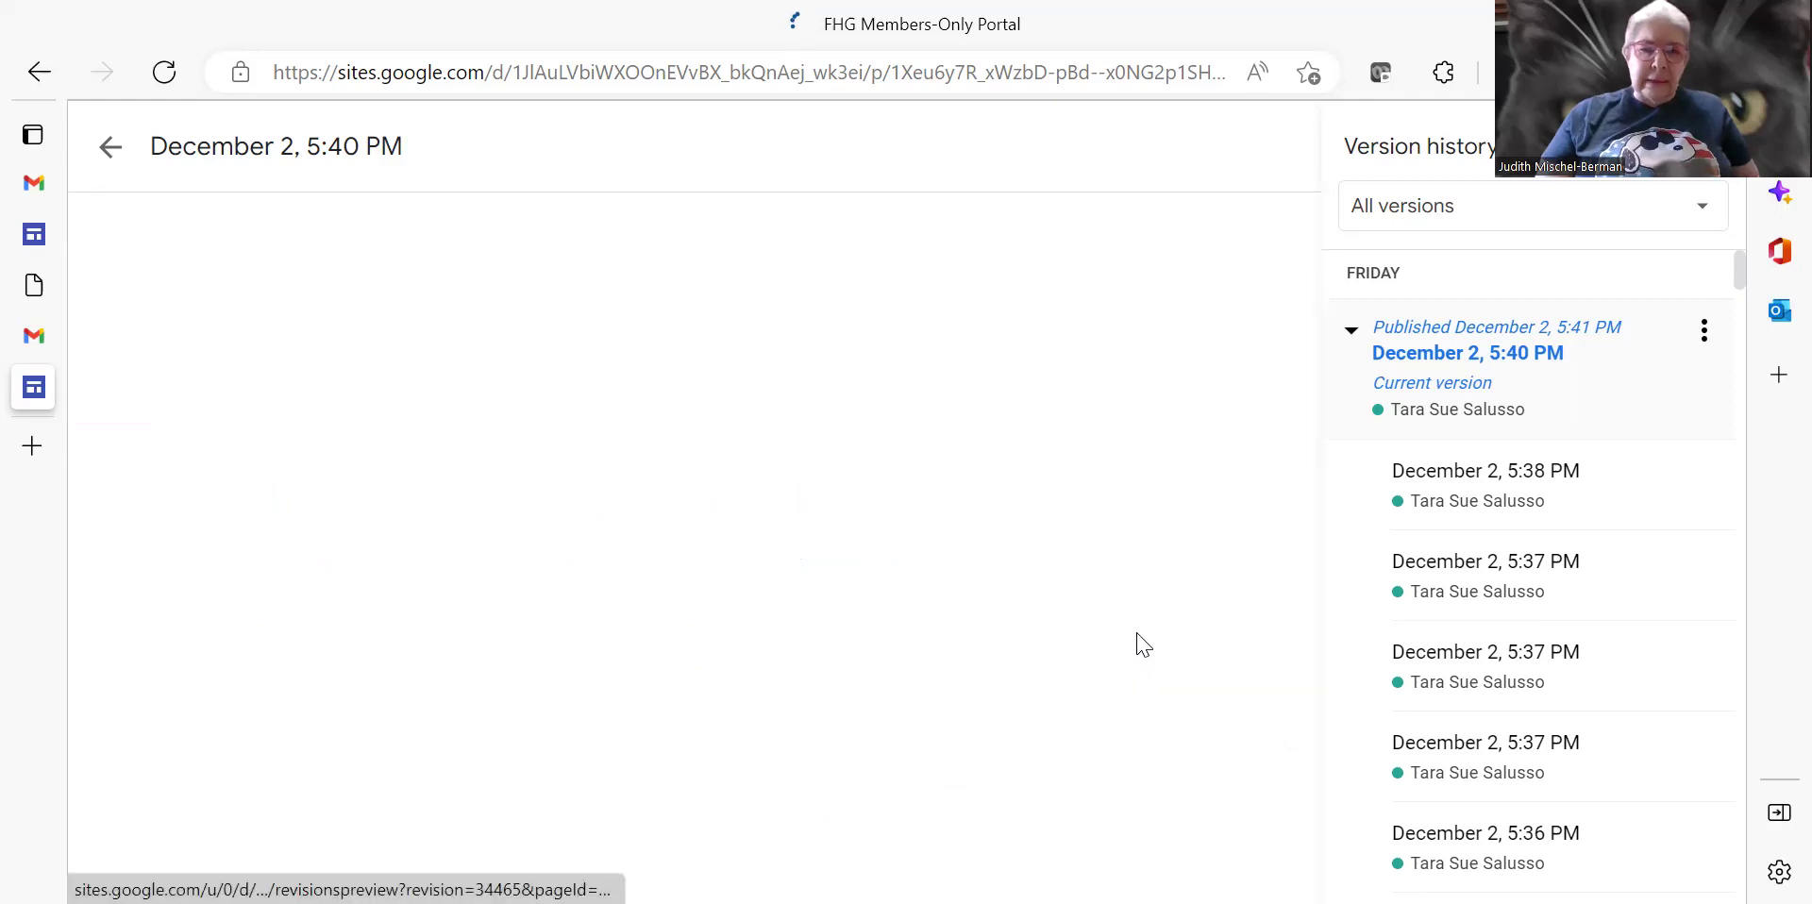
scroll(1255, 397, down, 2)
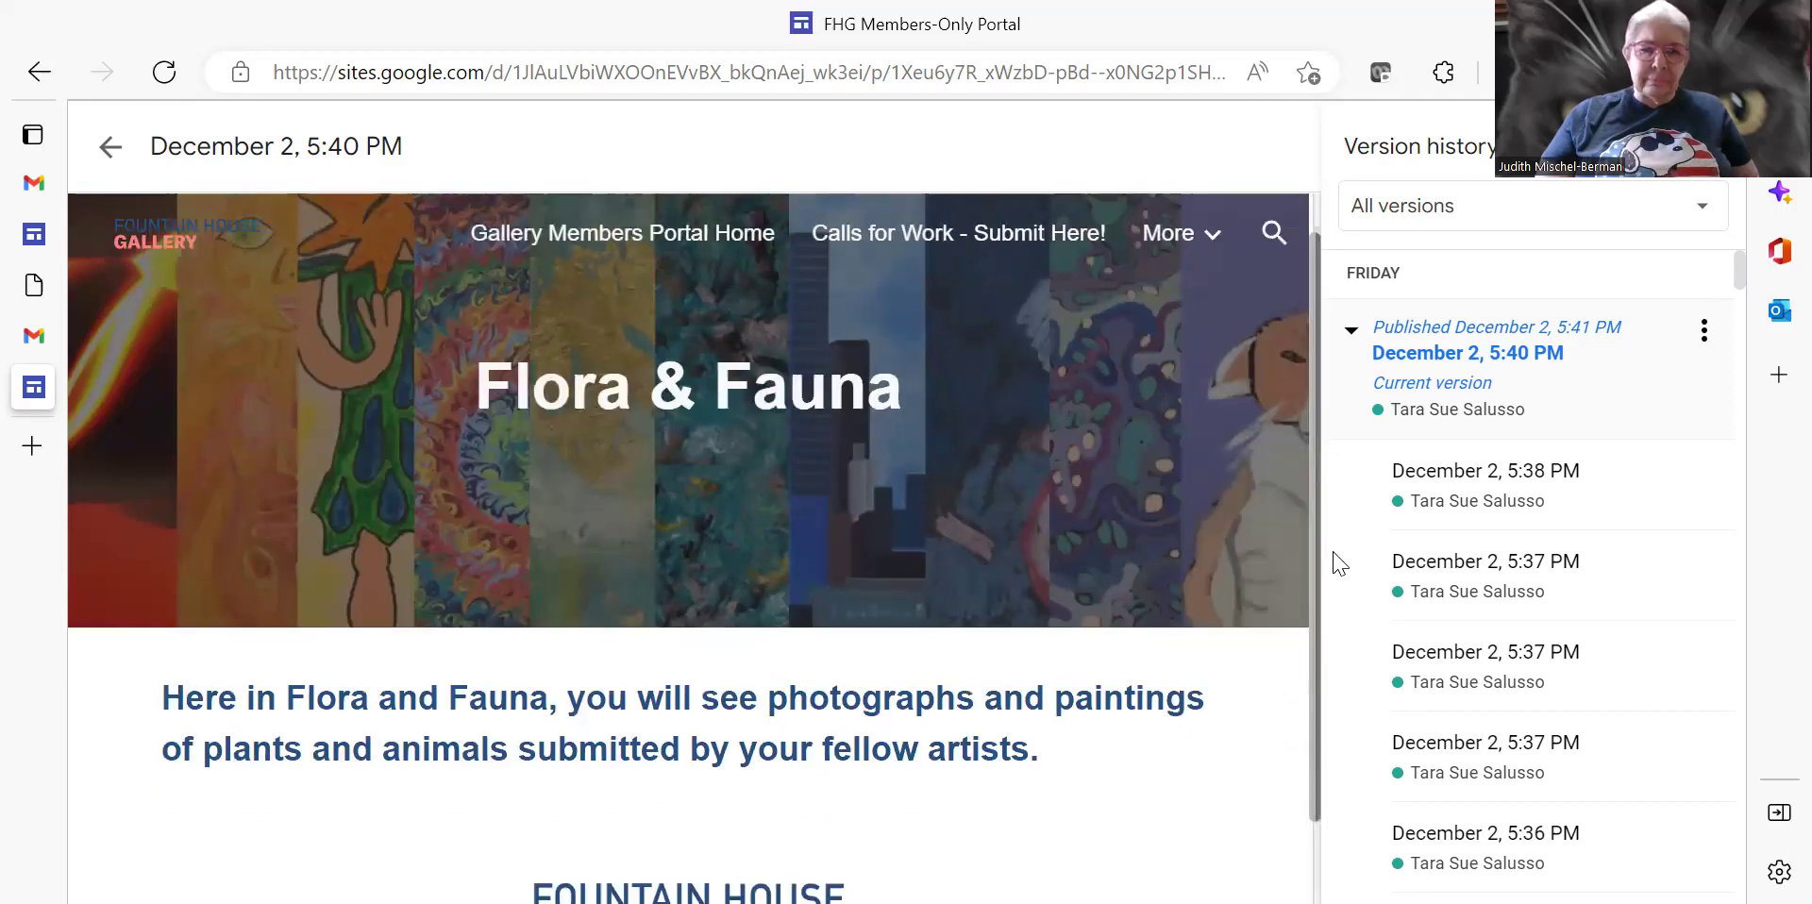
mouse_move(1146, 257)
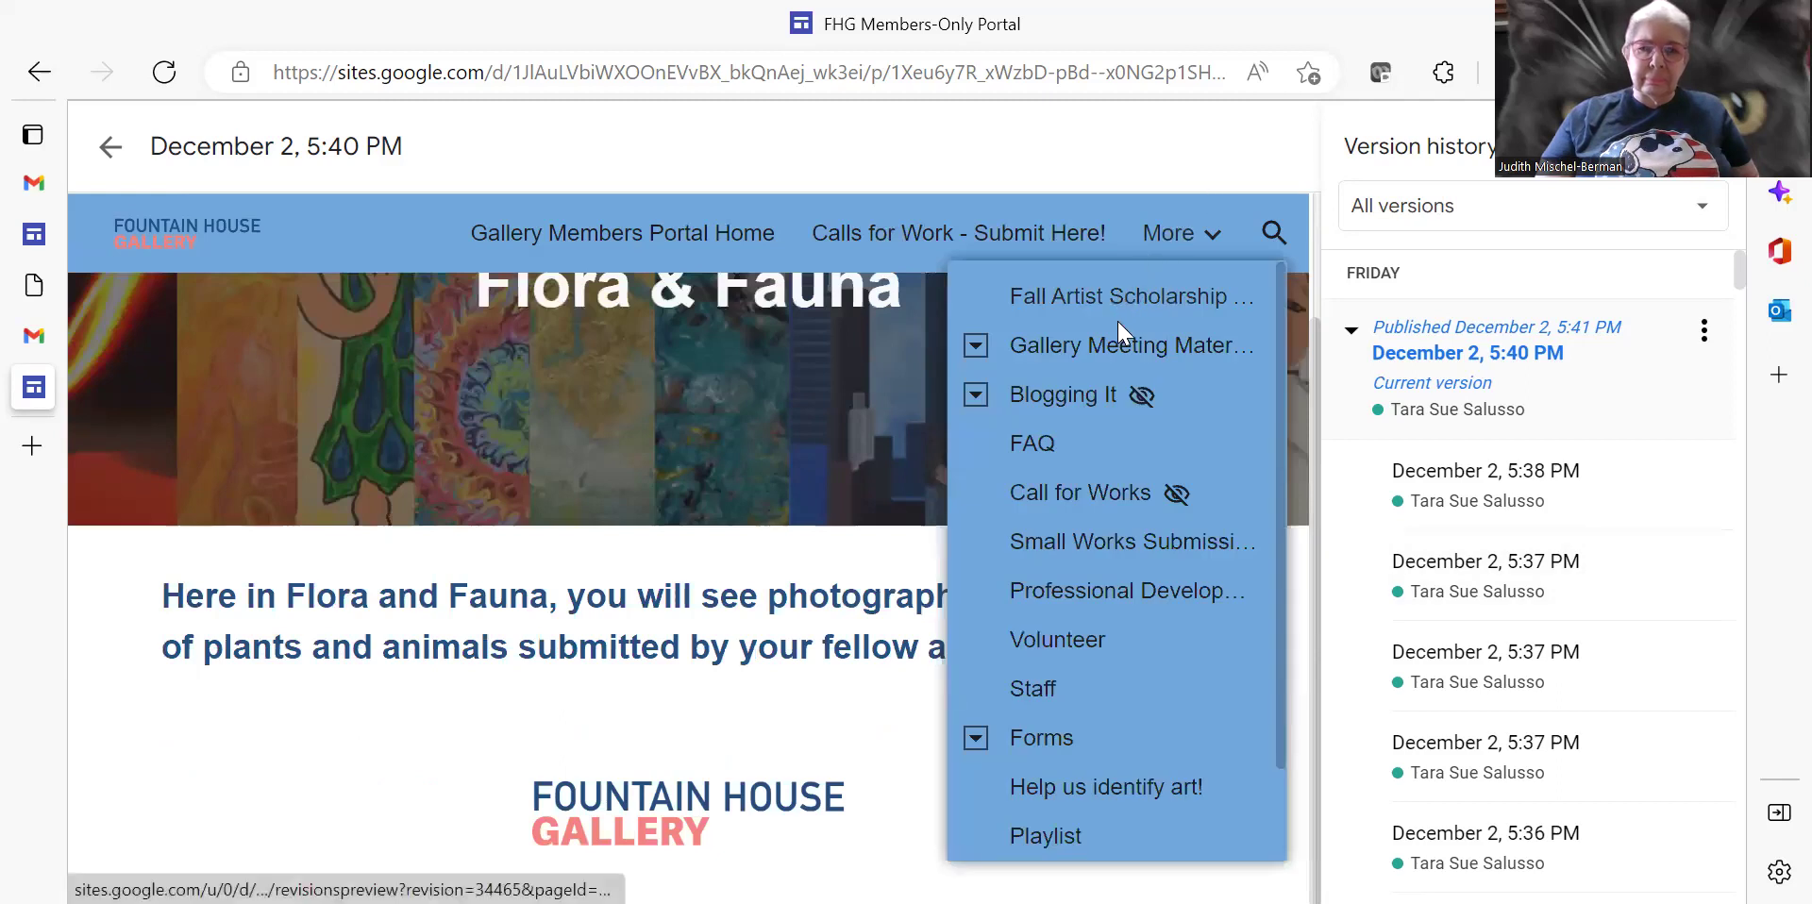
click(1000, 401)
mouse_move(1259, 240)
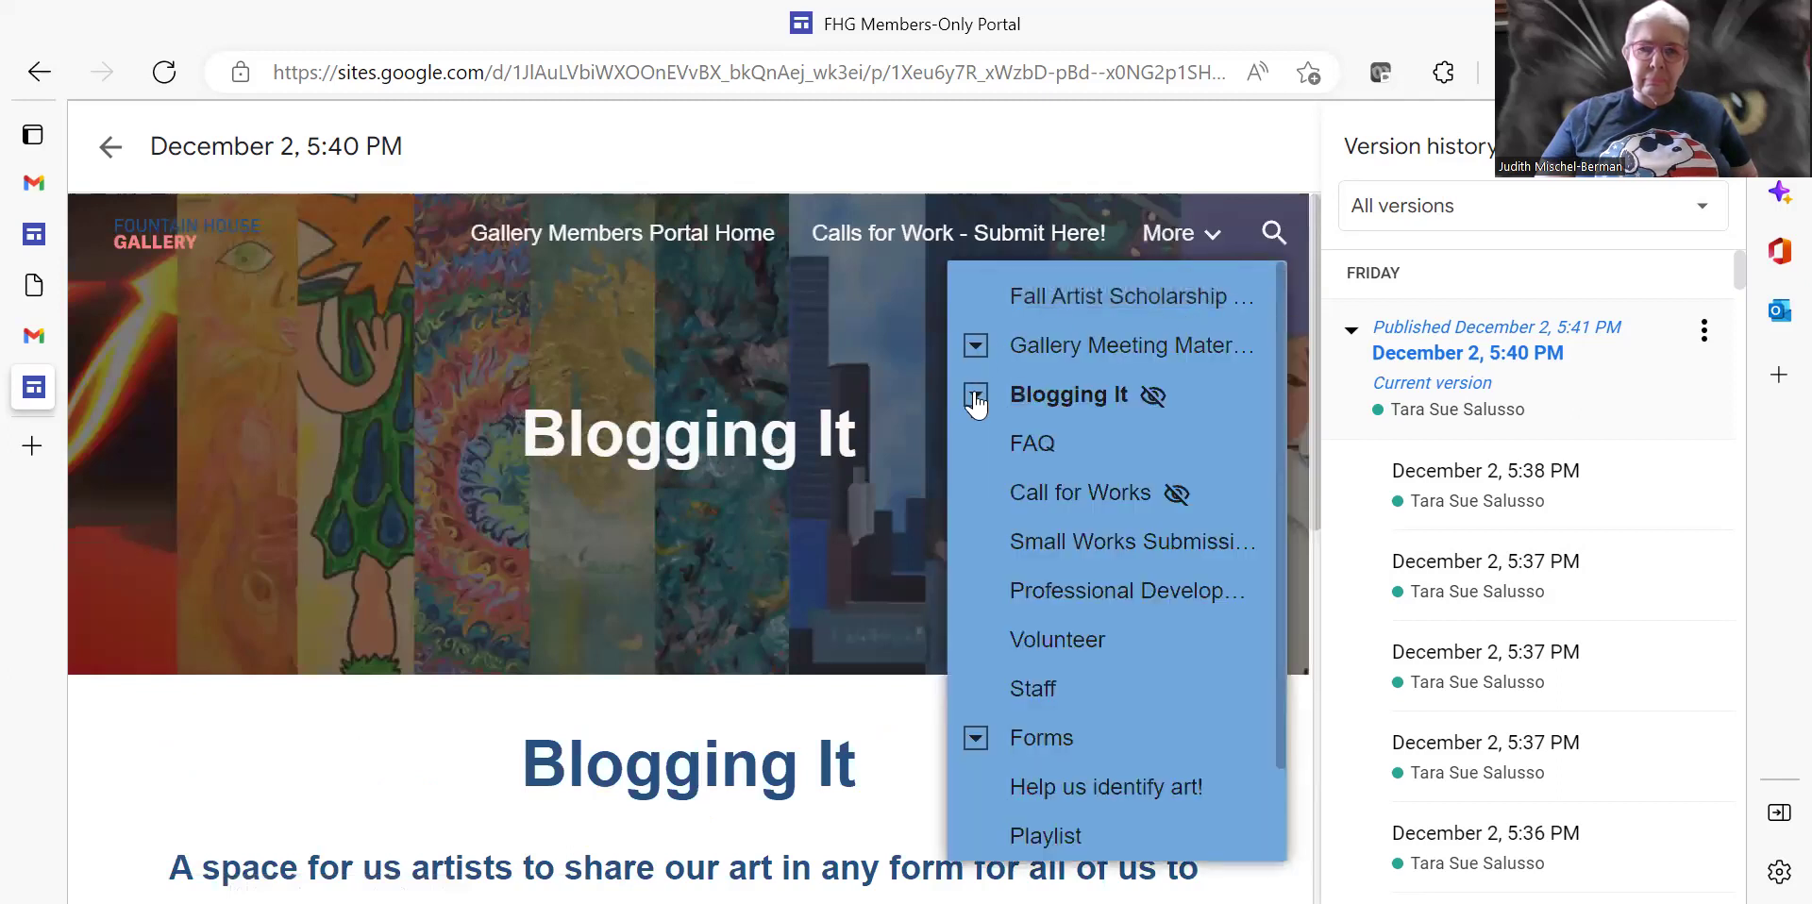
click(978, 395)
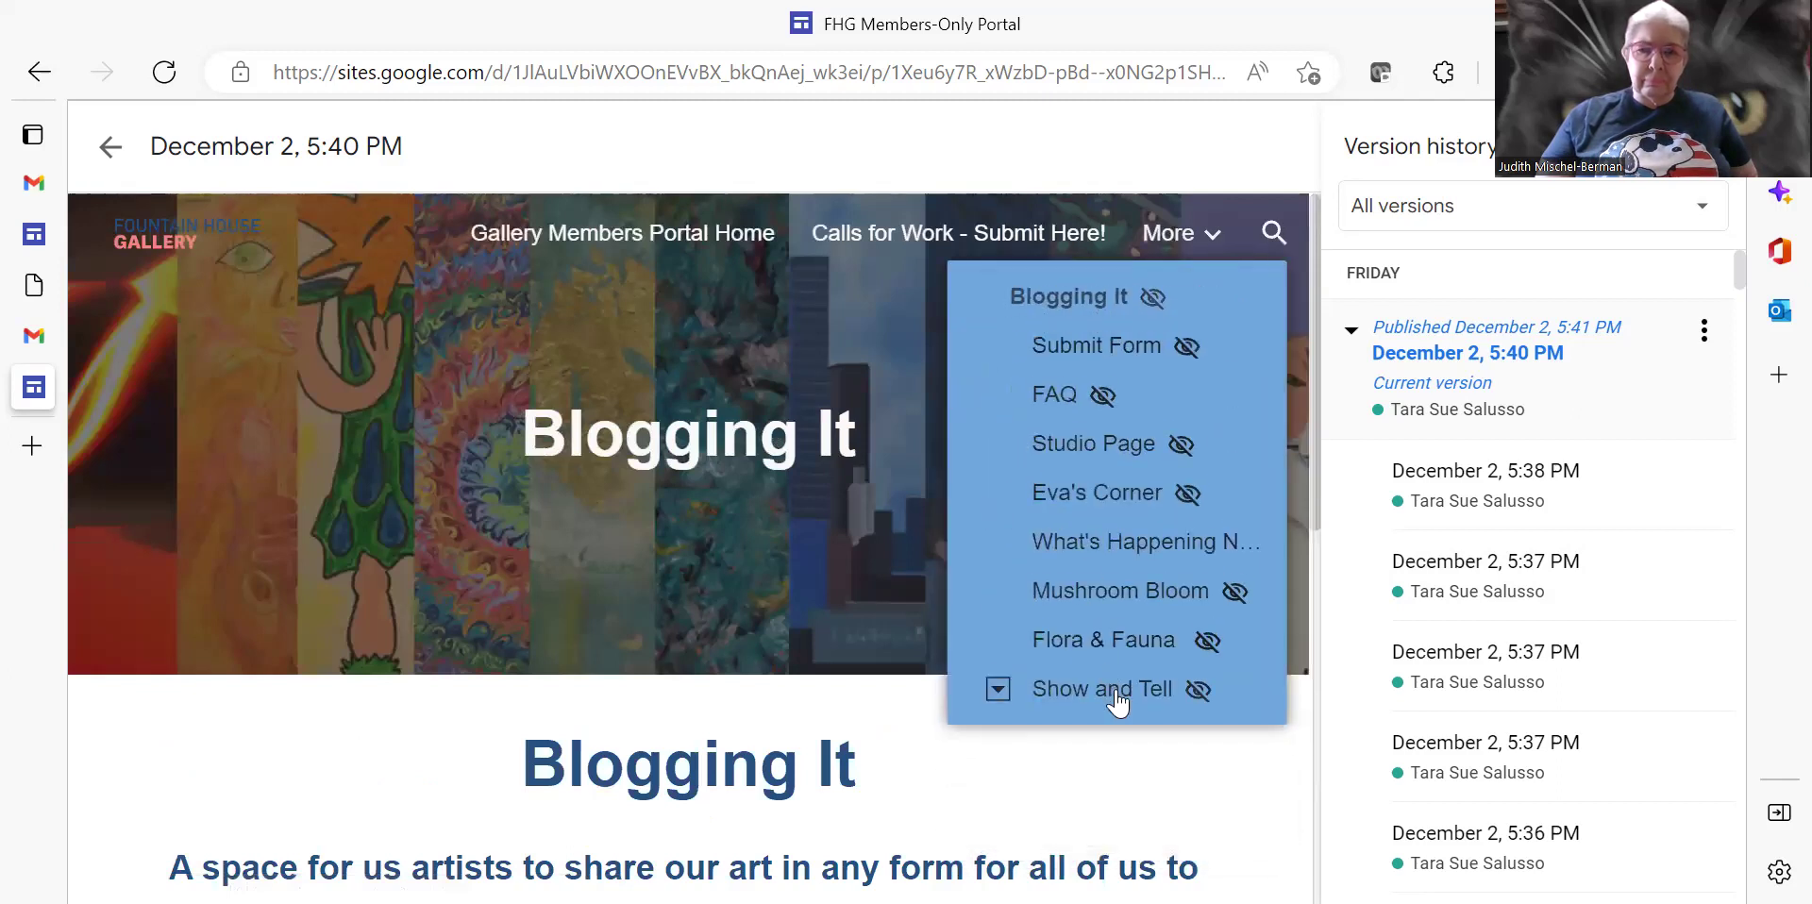
Step: Open Show and Tell and scroll to its Digital through And More category links
click(1045, 702)
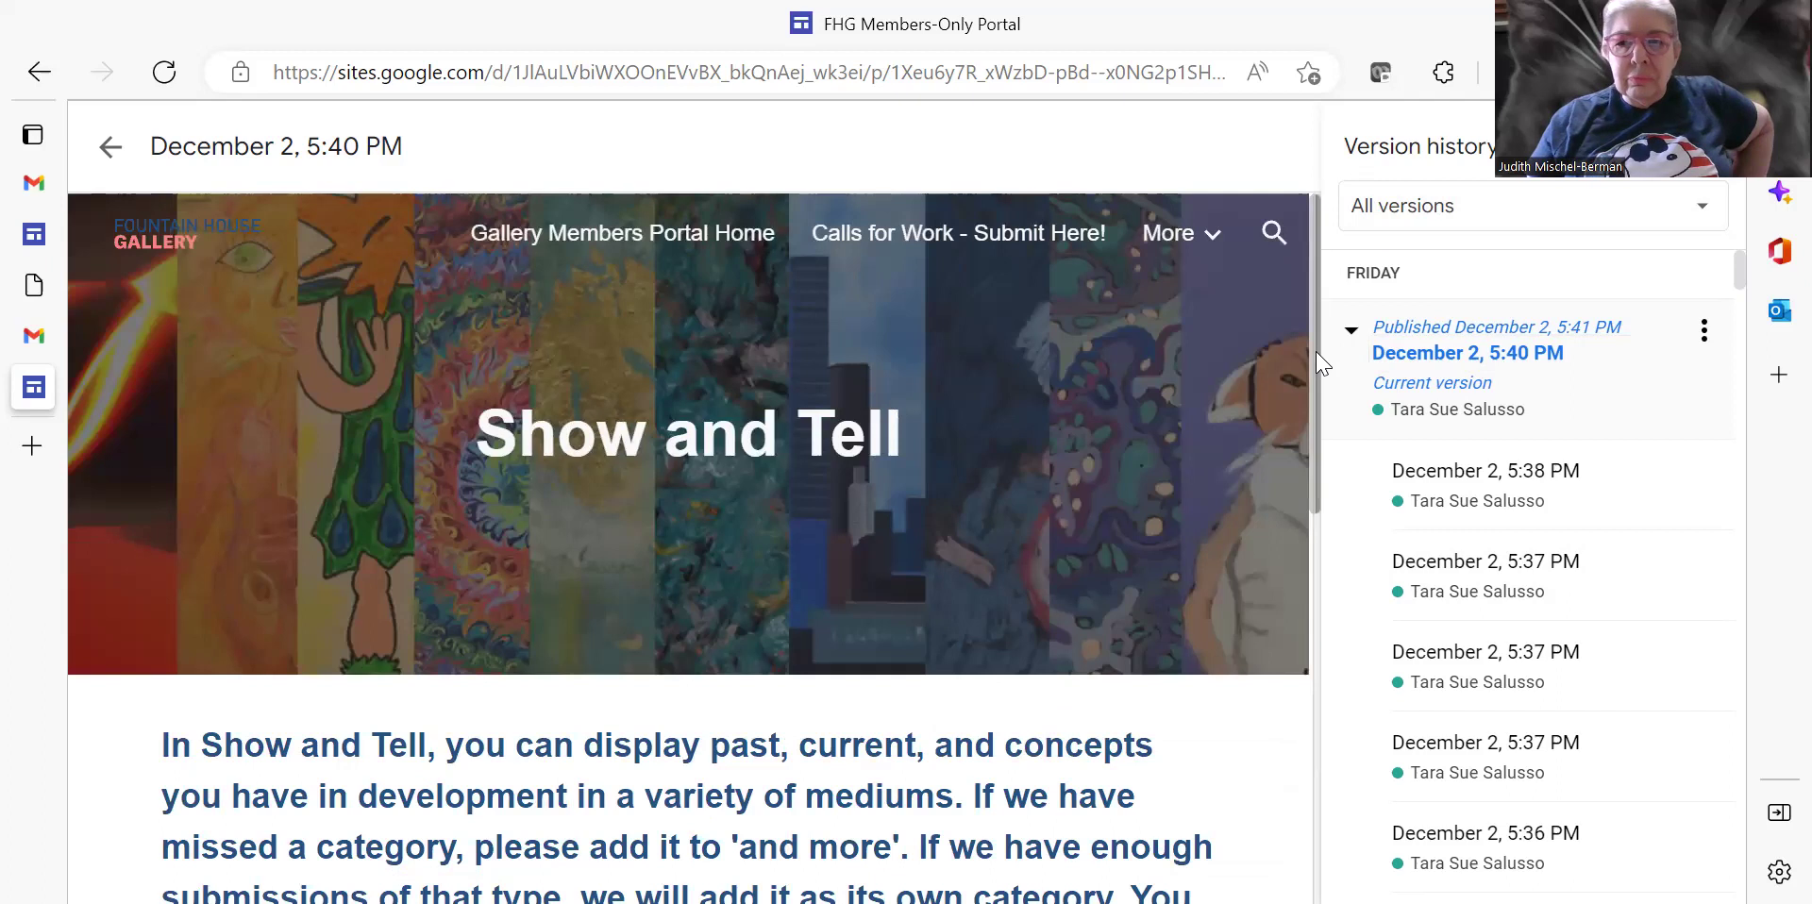
scroll(1322, 378, down, 4)
scroll(1286, 717, down, 5)
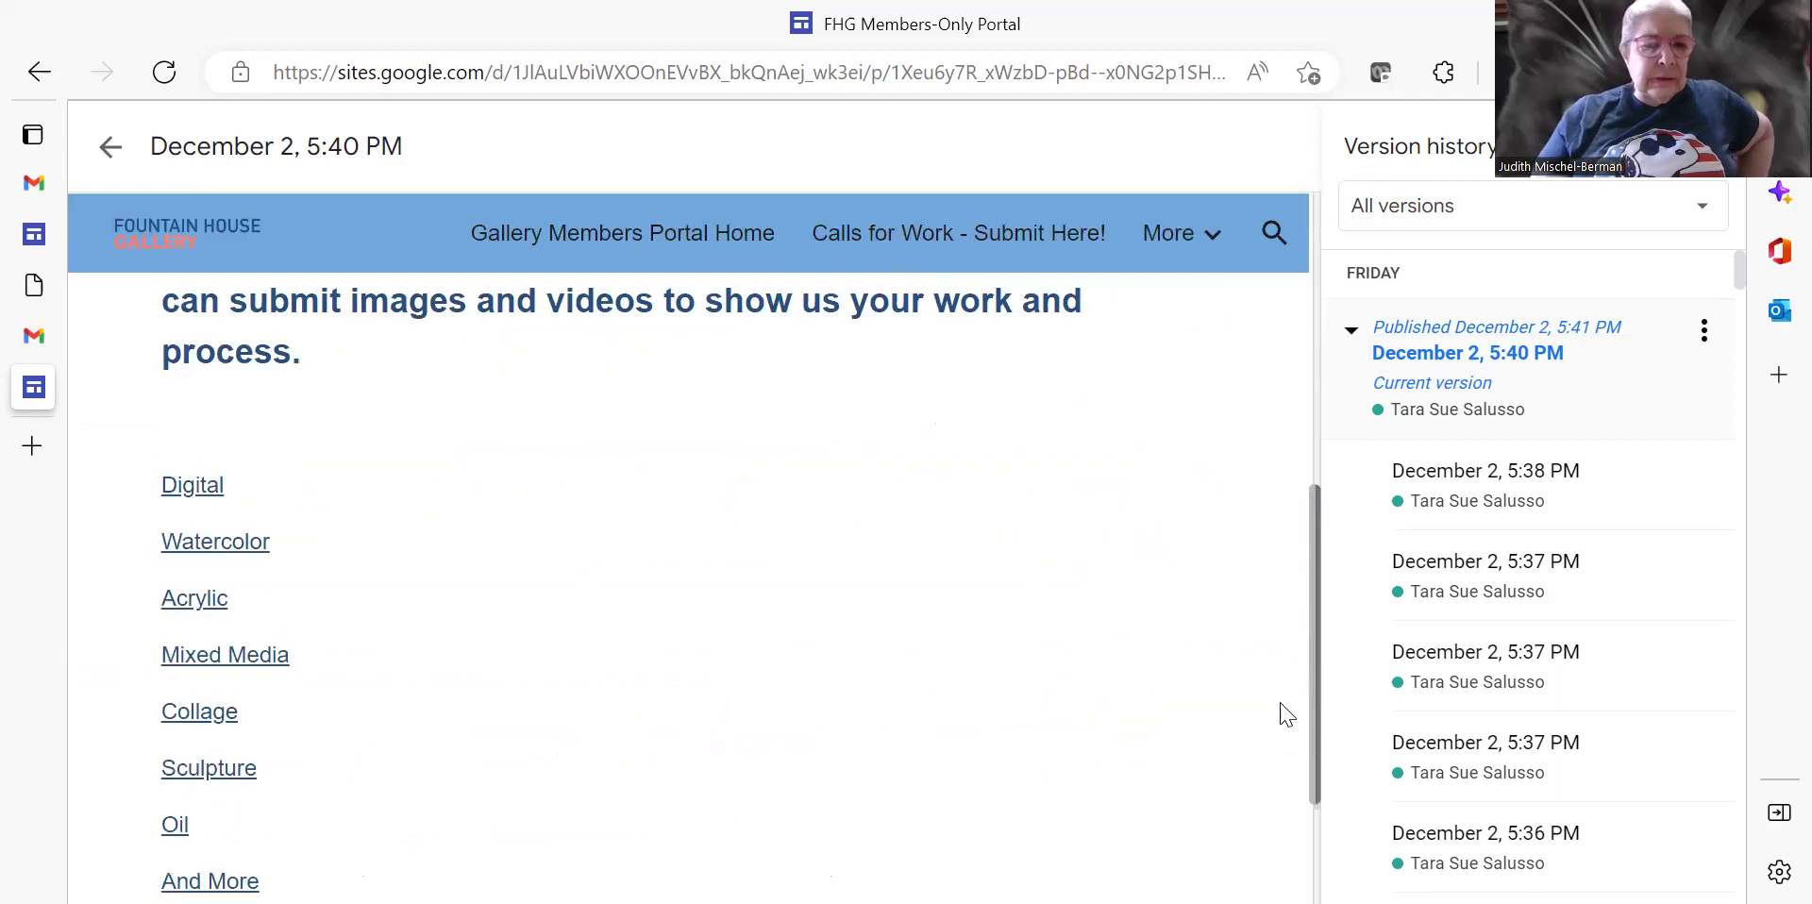
scroll(1334, 659, up, 3)
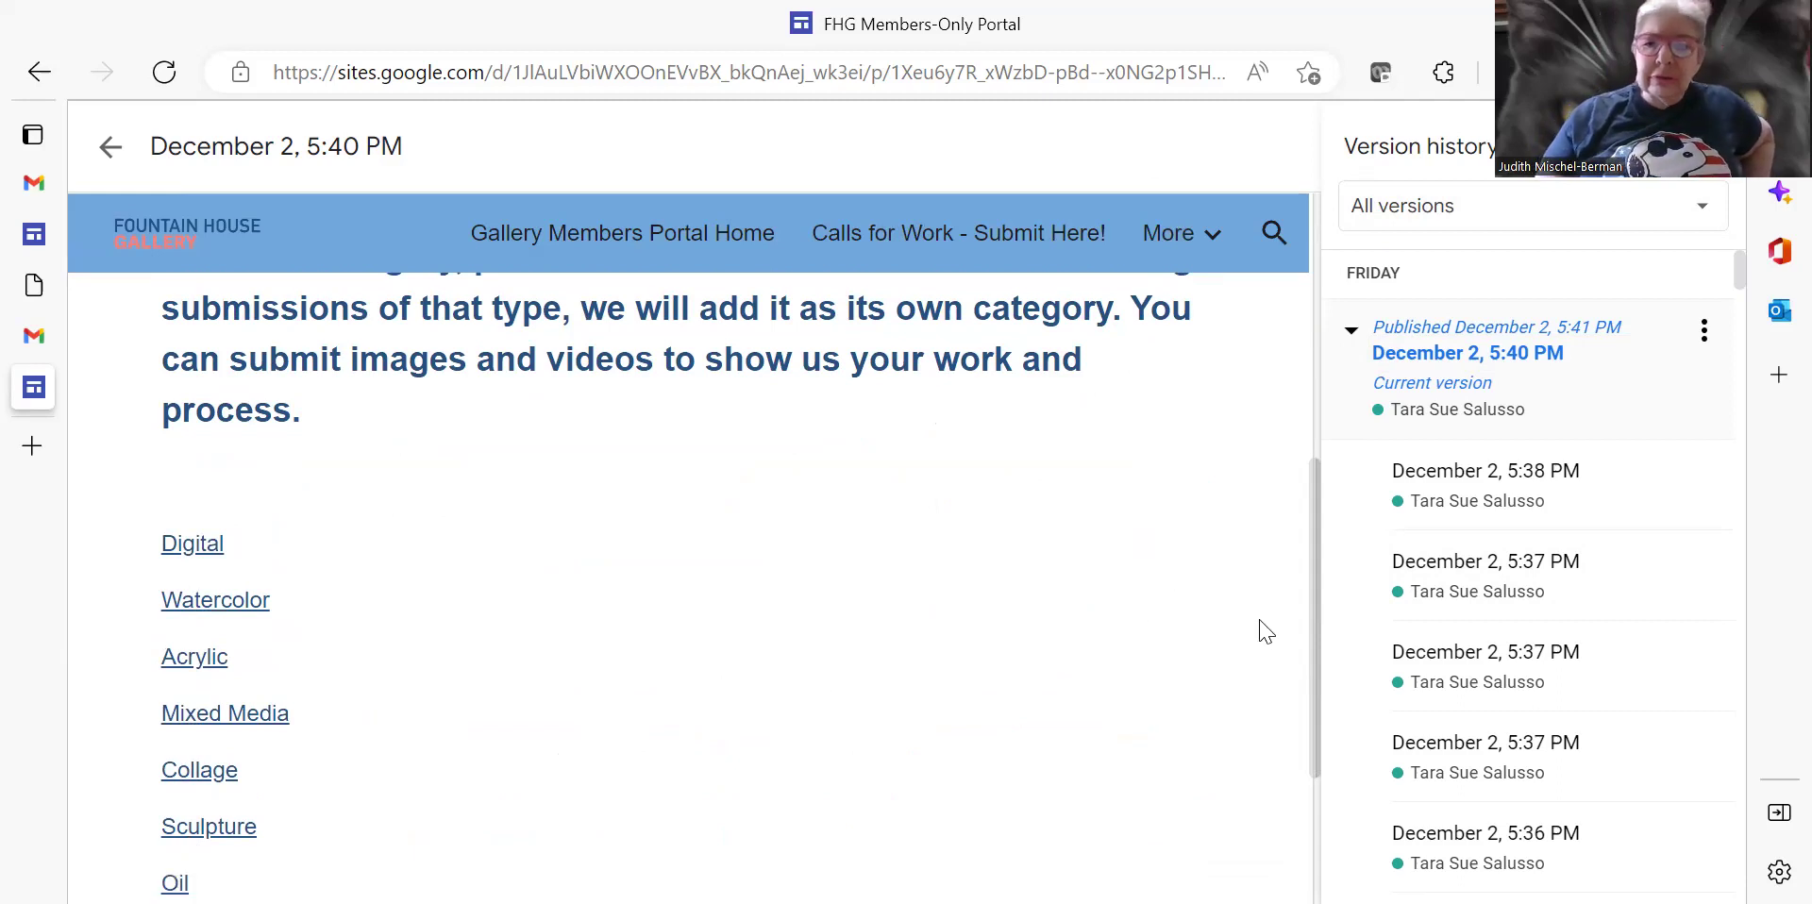
drag(1315, 655, 1363, 627)
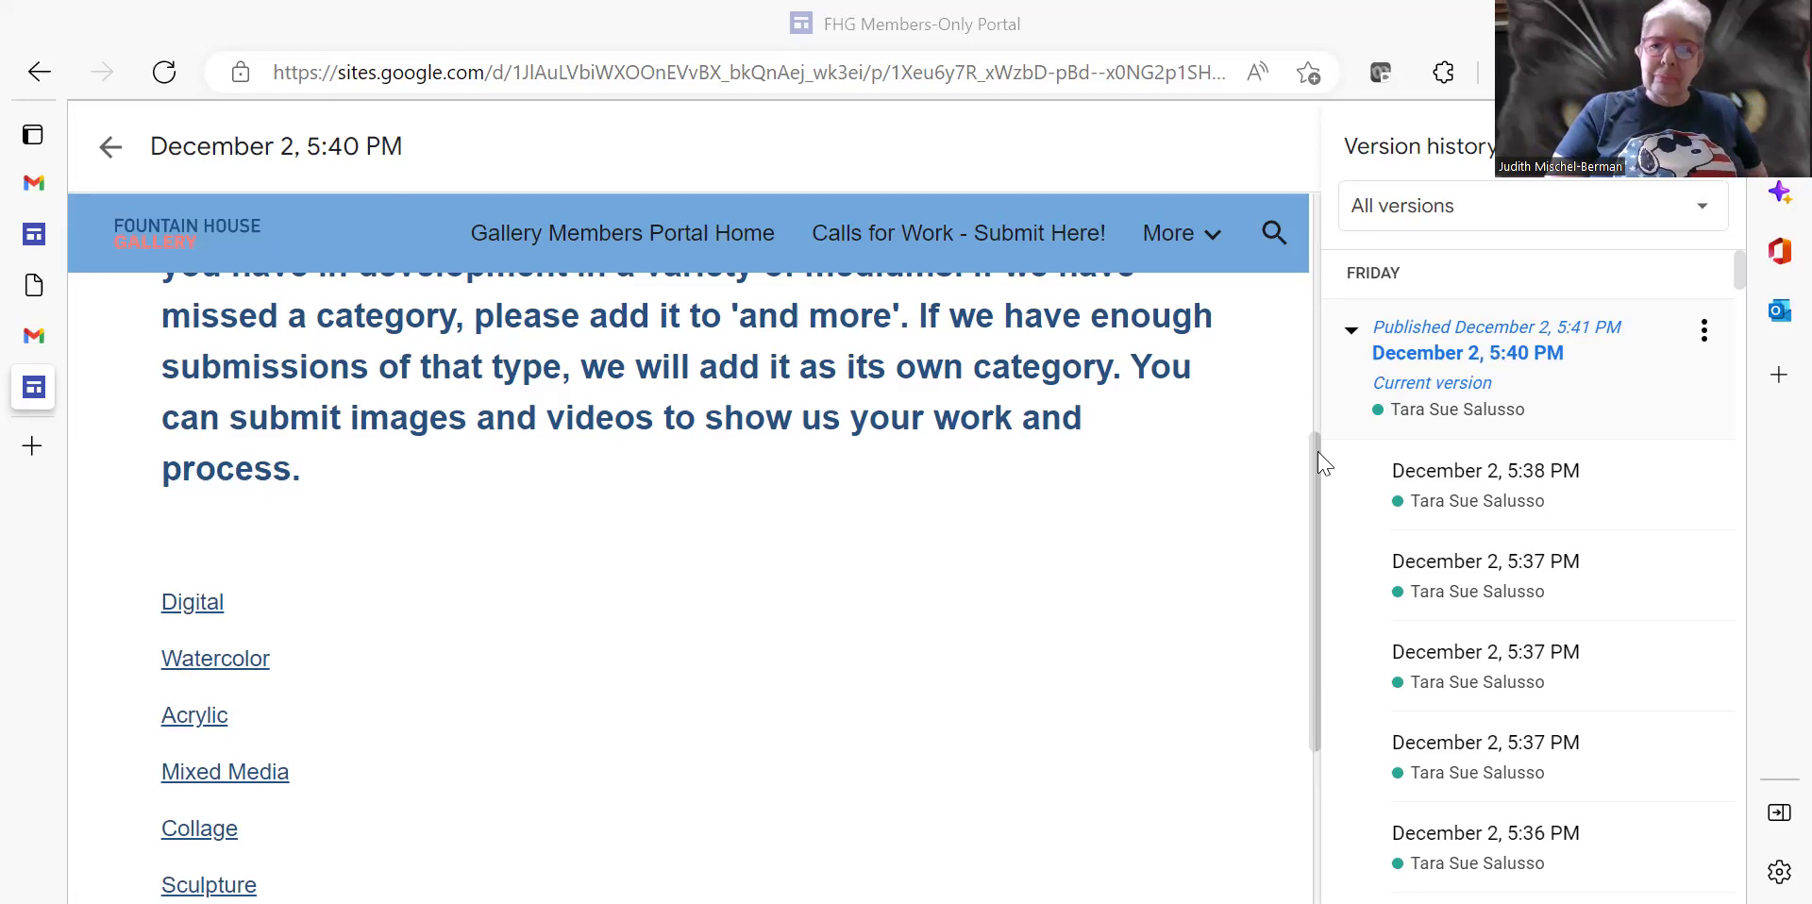
scroll(1302, 359, up, 2)
scroll(1295, 414, down, 4)
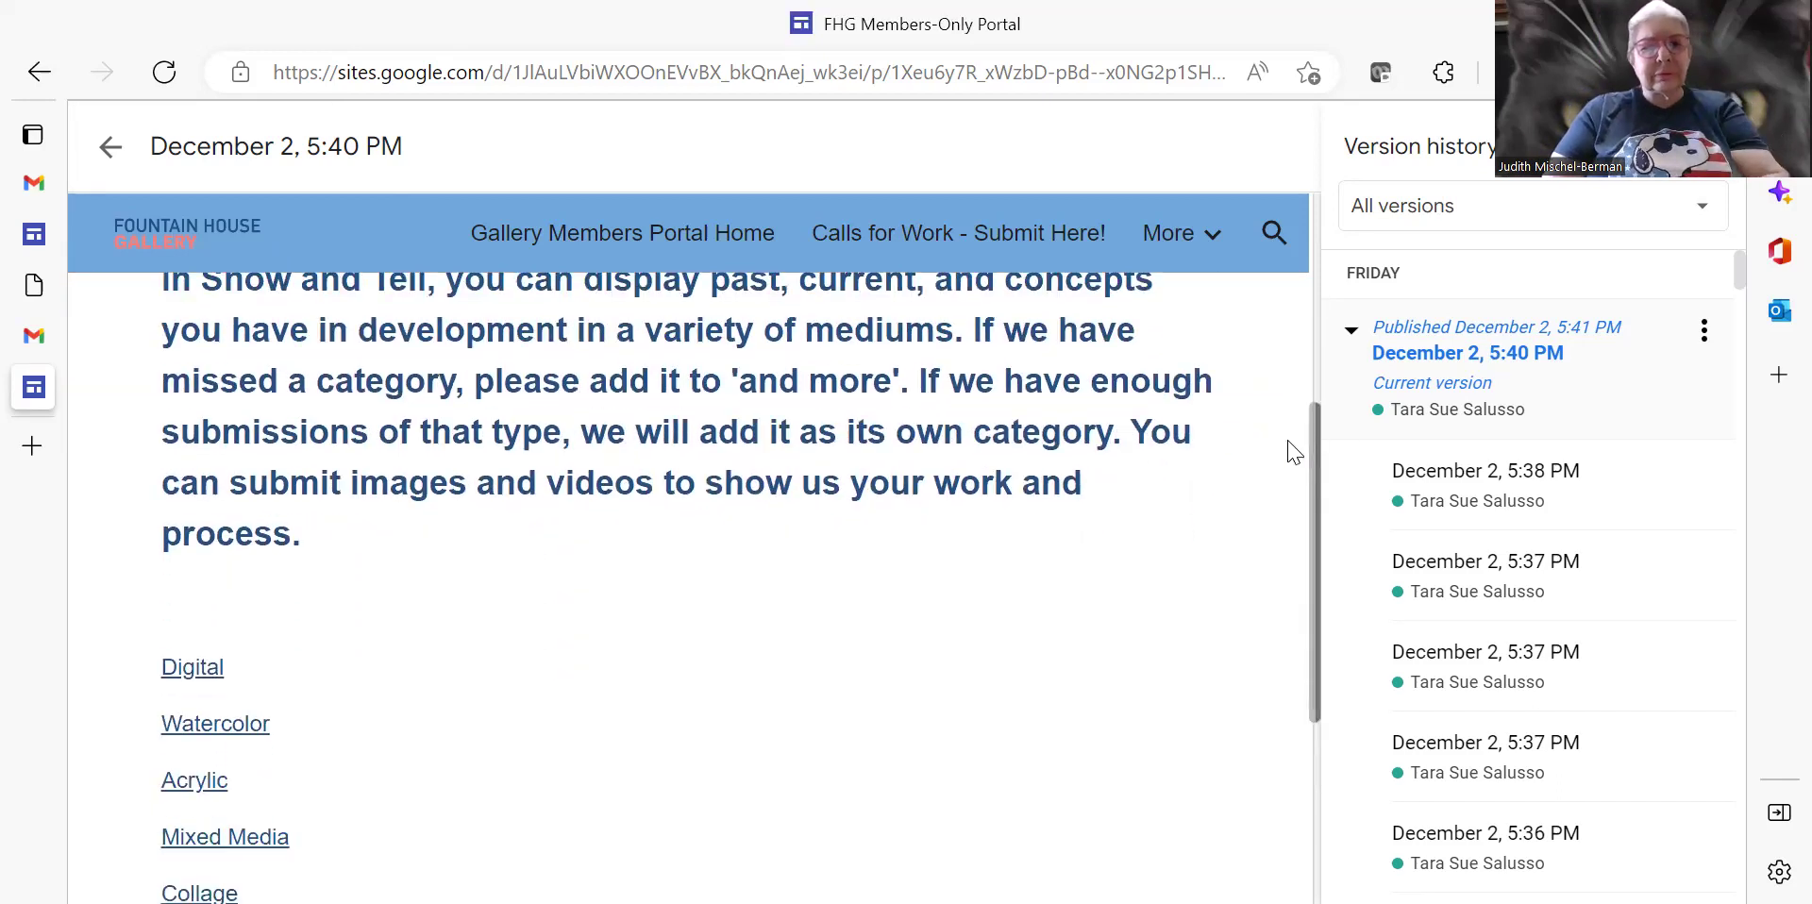
scroll(1262, 388, up, 4)
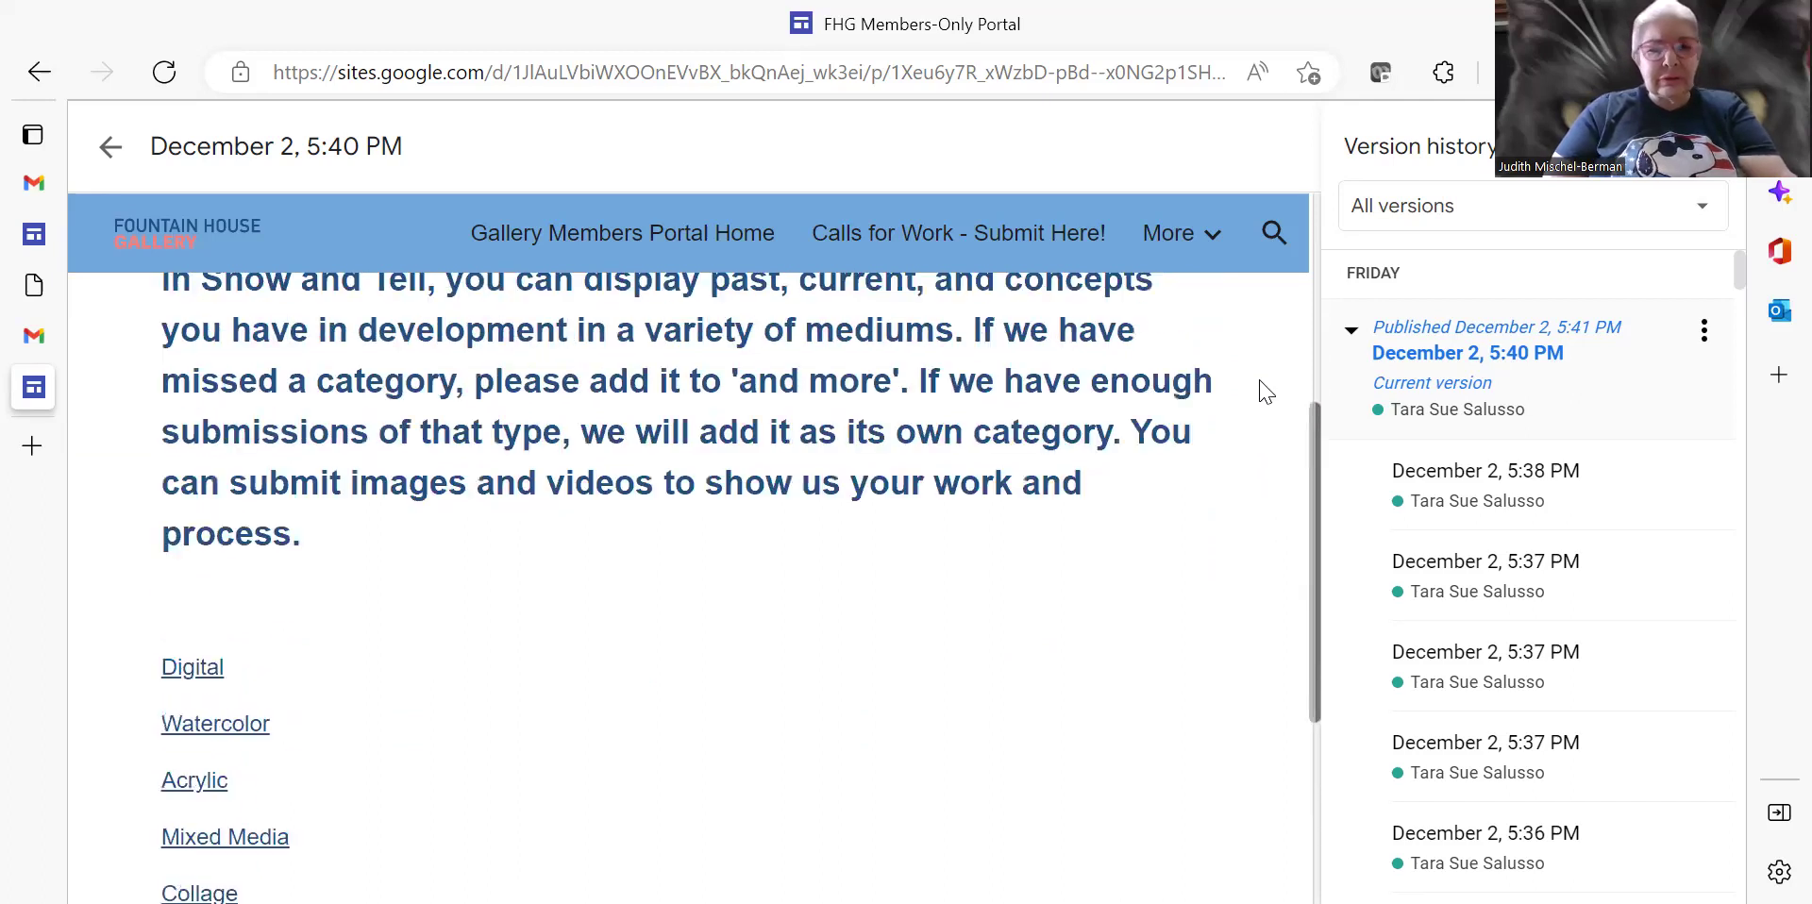
scroll(1227, 393, down, 1)
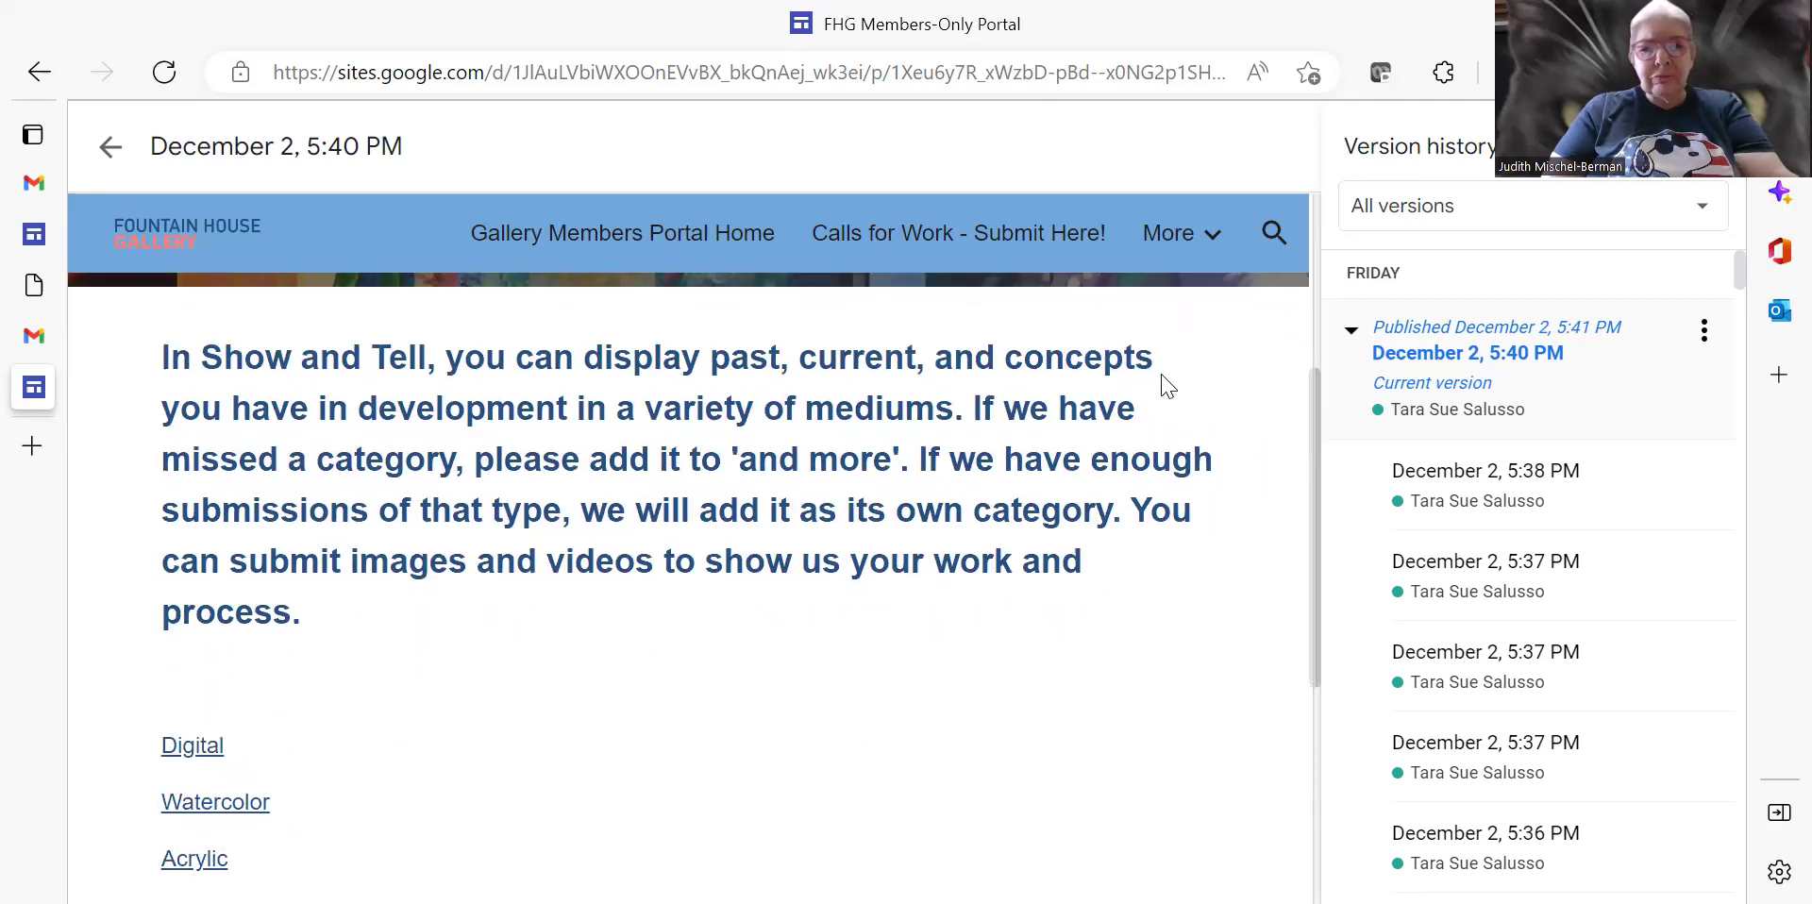